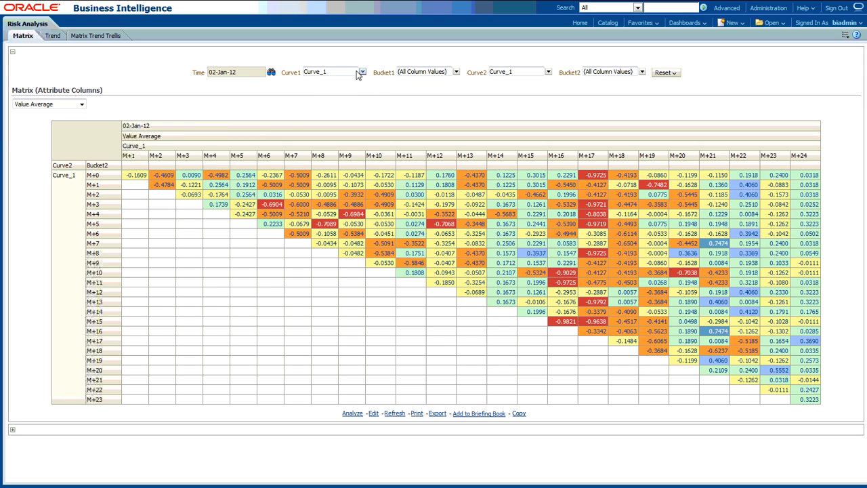
Review the values available in the Curve1 and Bucket1 filters, looking through the bucket list up to M+24
{"action": "left_click", "coordinate": [361, 72]}
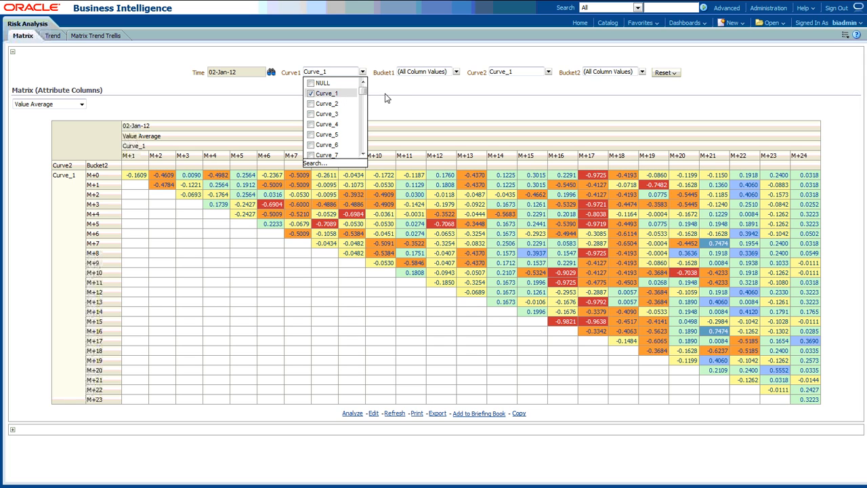
{"action": "left_click", "coordinate": [384, 90]}
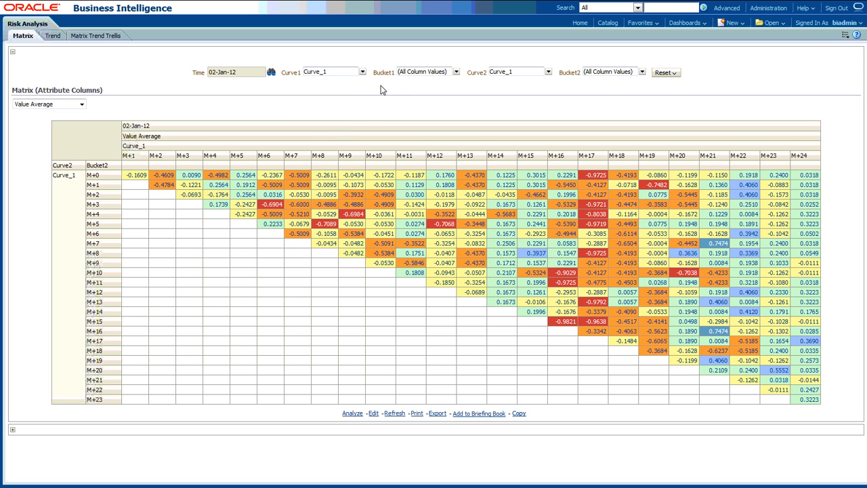
{"action": "left_click", "coordinate": [456, 72]}
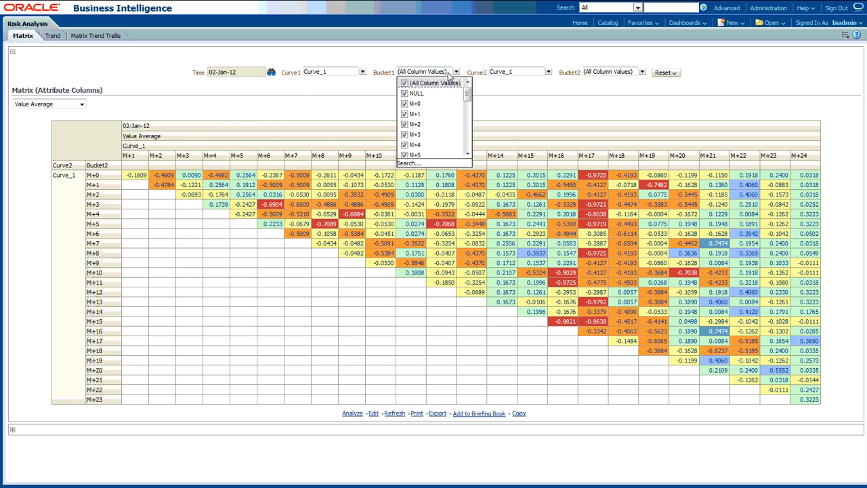
{"action": "left_click", "coordinate": [469, 135]}
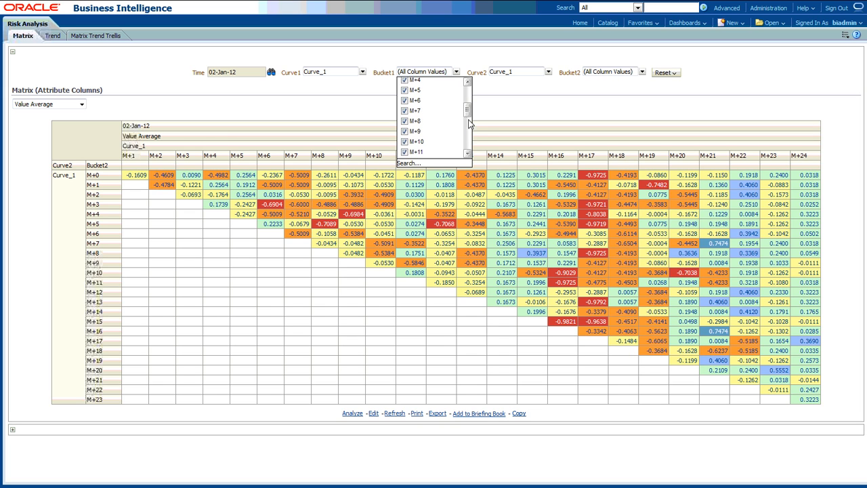
{"action": "left_click_drag", "start_coordinate": [469, 136], "coordinate": [469, 149]}
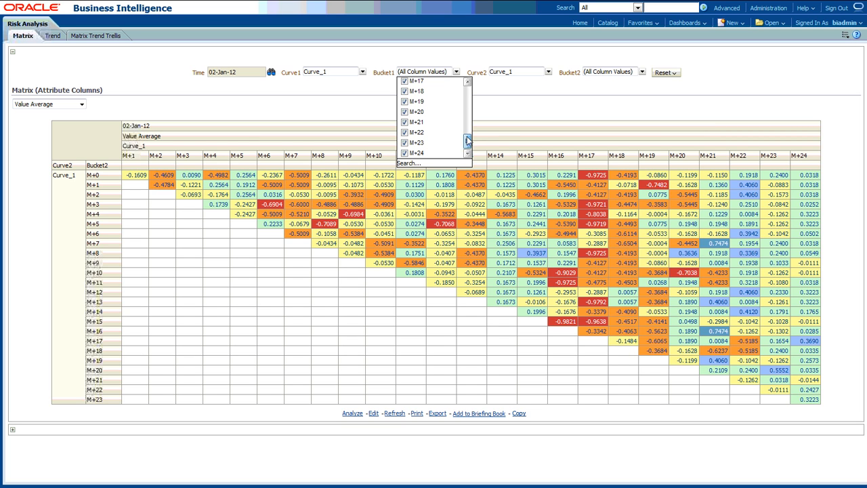
{"action": "left_click_drag", "start_coordinate": [467, 141], "coordinate": [467, 90]}
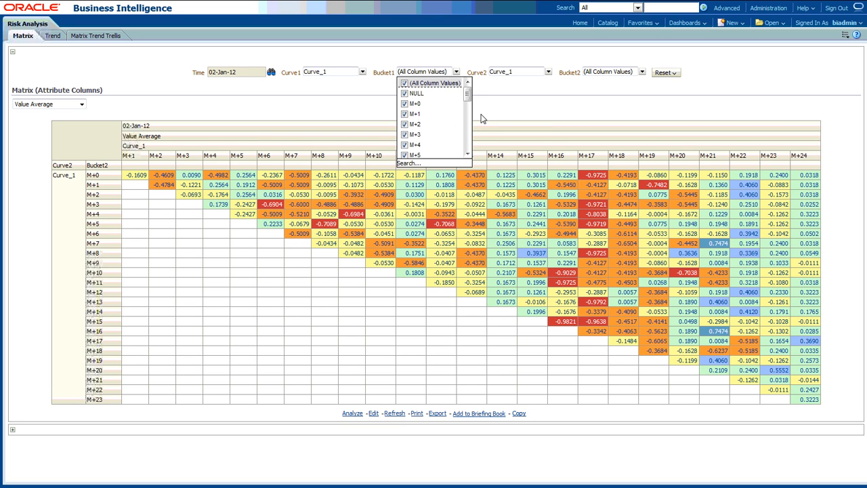
{"action": "left_click", "coordinate": [483, 111]}
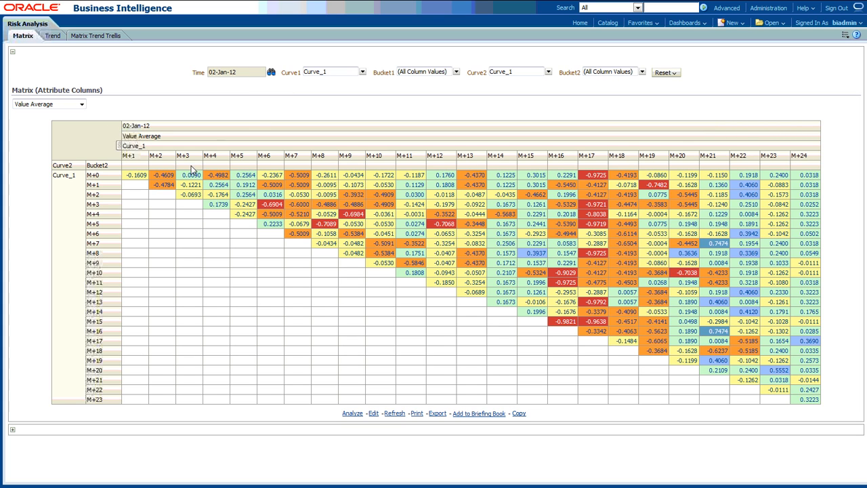
Pivot the Time dimension from the matrix's column headers to the row headers, ahead of Curve2
{"action": "mouse_move", "coordinate": [121, 129]}
{"action": "left_click_drag", "start_coordinate": [118, 128], "coordinate": [58, 177]}
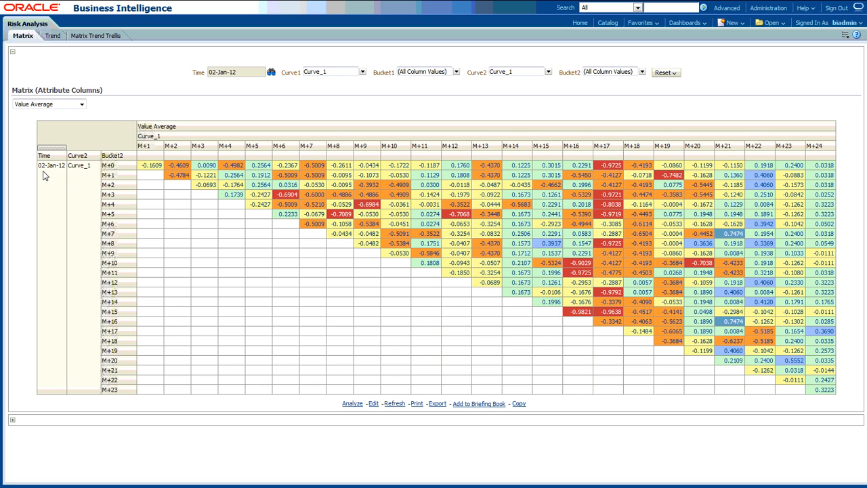
Add the month Apr-12 from Q2-12 of 2012 to the Time filter alongside 02-Jan-12 and apply the selection
{"action": "left_click", "coordinate": [271, 74]}
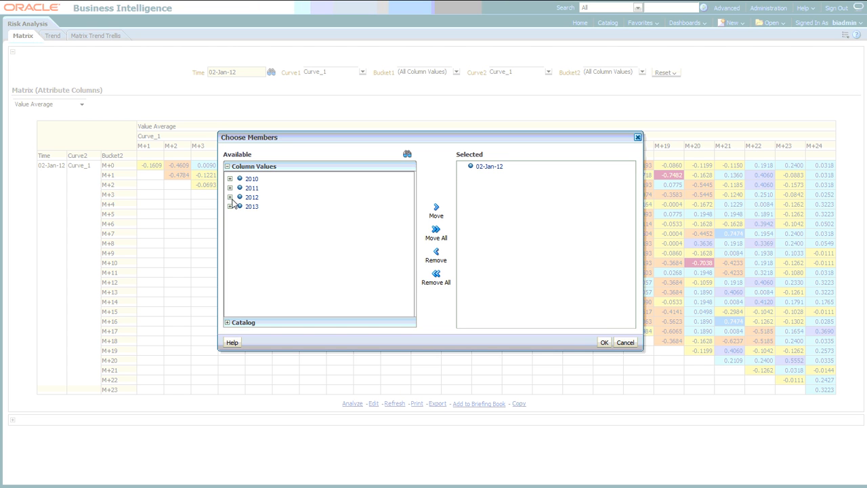
{"action": "left_click", "coordinate": [478, 169]}
{"action": "left_click", "coordinate": [230, 197]}
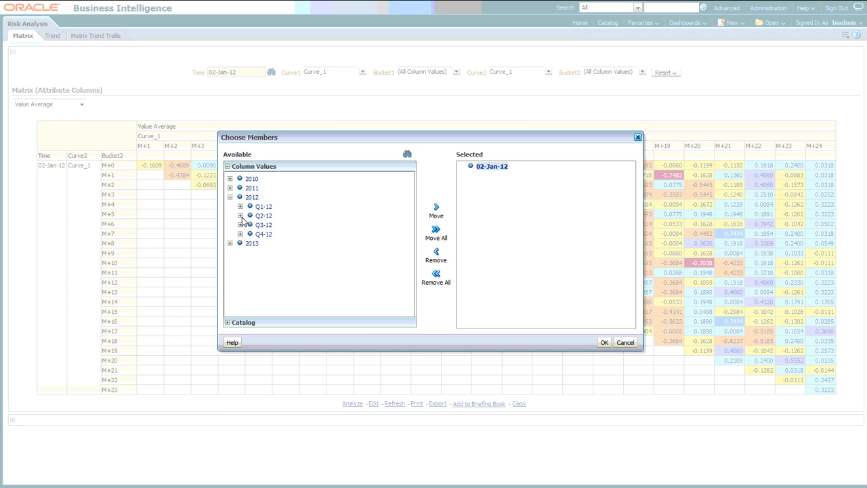
{"action": "left_click", "coordinate": [240, 205]}
{"action": "left_click", "coordinate": [251, 215]}
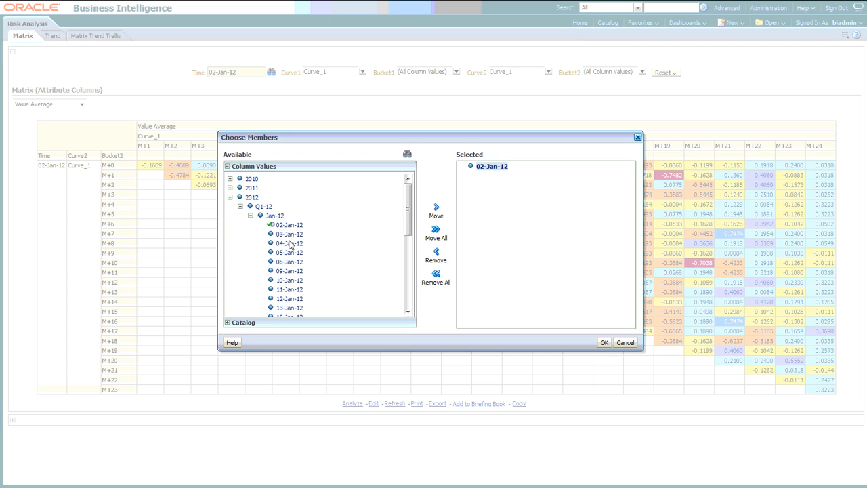
{"action": "left_click", "coordinate": [250, 216]}
{"action": "left_click", "coordinate": [240, 243]}
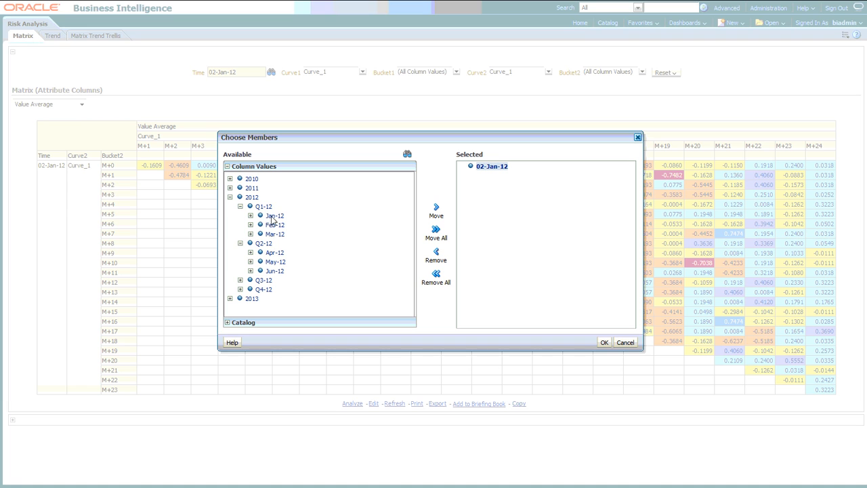
{"action": "left_click", "coordinate": [250, 255]}
{"action": "left_click", "coordinate": [274, 254]}
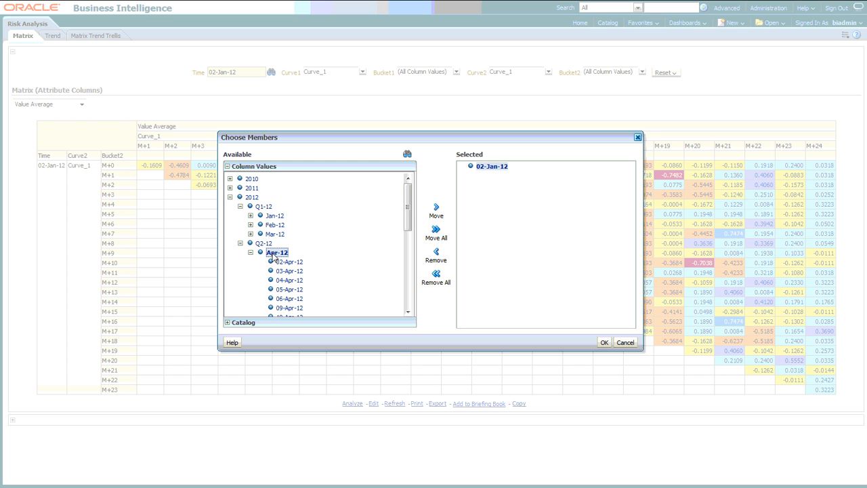
{"action": "left_click", "coordinate": [437, 210]}
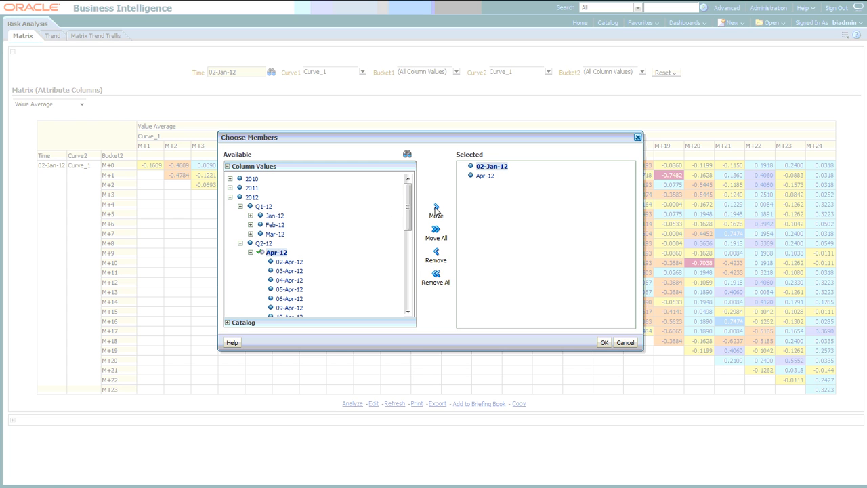
{"action": "left_click", "coordinate": [603, 342]}
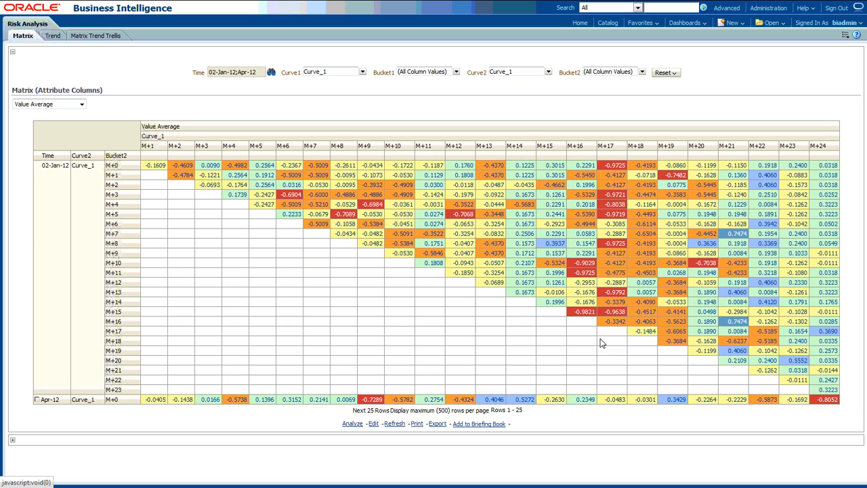
Display the maximum of 500 rows per page in the matrix and look through the daily April blocks
{"action": "left_click", "coordinate": [435, 410]}
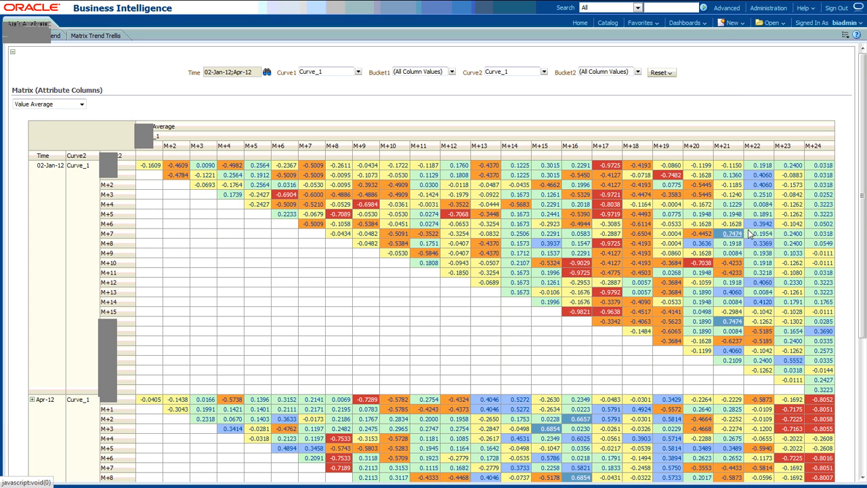
{"action": "scroll", "coordinate": [856, 214], "scroll_direction": "down", "scroll_amount": 2}
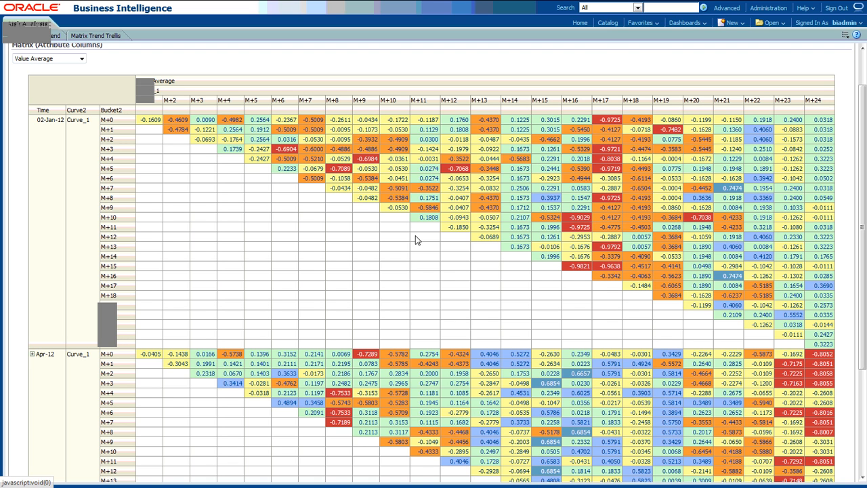
{"action": "scroll", "coordinate": [416, 241], "scroll_direction": "down", "scroll_amount": 6}
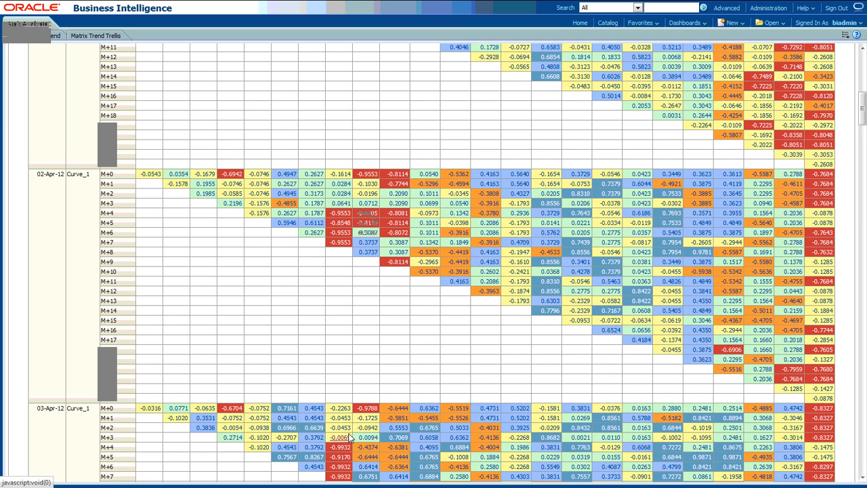
{"action": "left_click", "coordinate": [864, 304]}
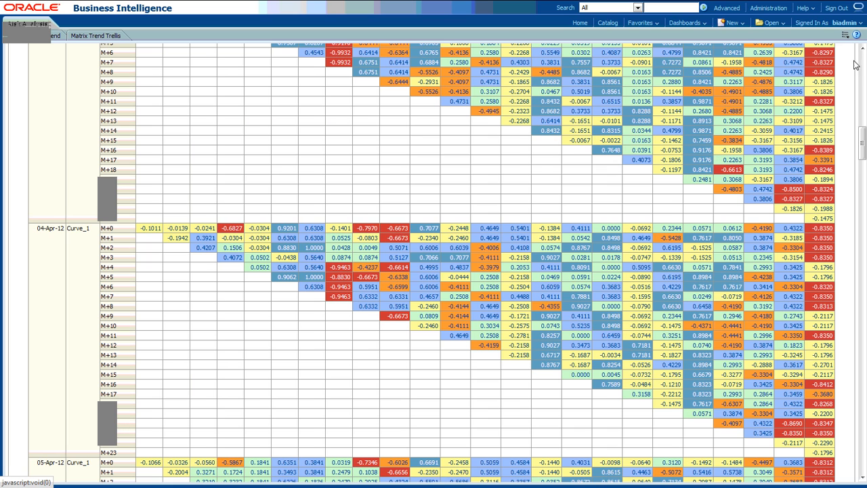
Output the Matrix dashboard page as a printable PDF
{"action": "left_click", "coordinate": [845, 36]}
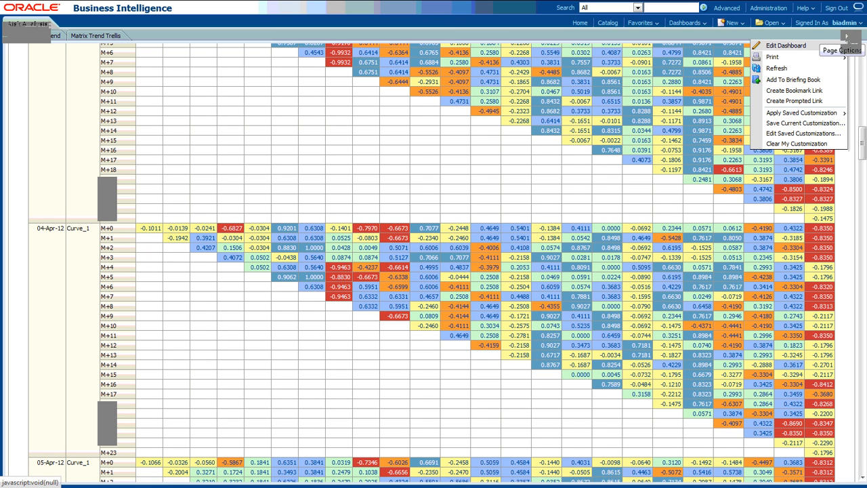
{"action": "mouse_move", "coordinate": [823, 60]}
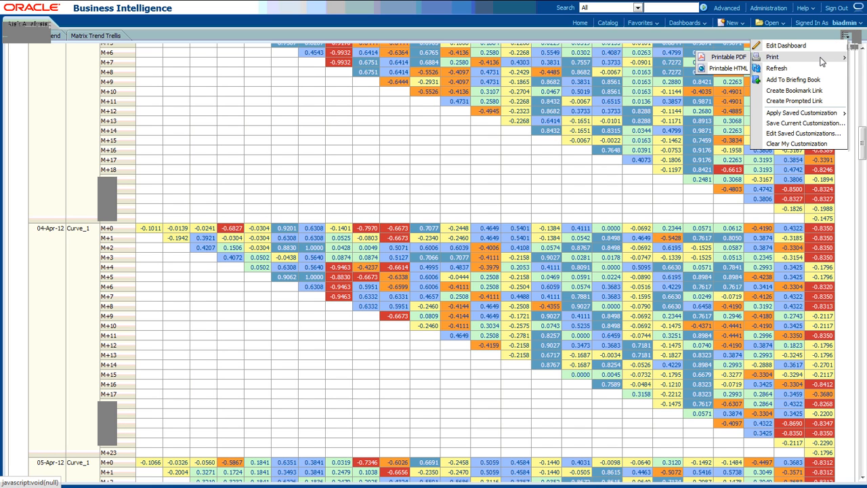
{"action": "left_click", "coordinate": [723, 58]}
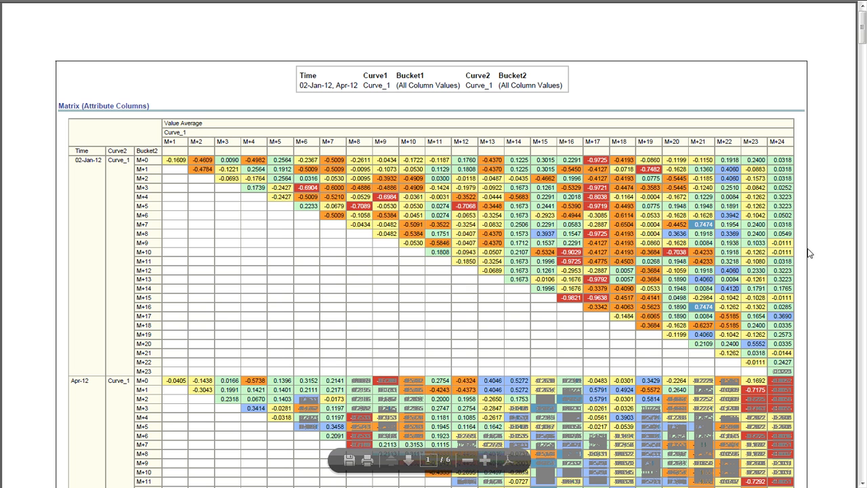
Look through the pages of the generated PDF and return to the Oracle BI Interactive Dashboards page
{"action": "scroll", "coordinate": [689, 253], "scroll_direction": "down", "scroll_amount": 1}
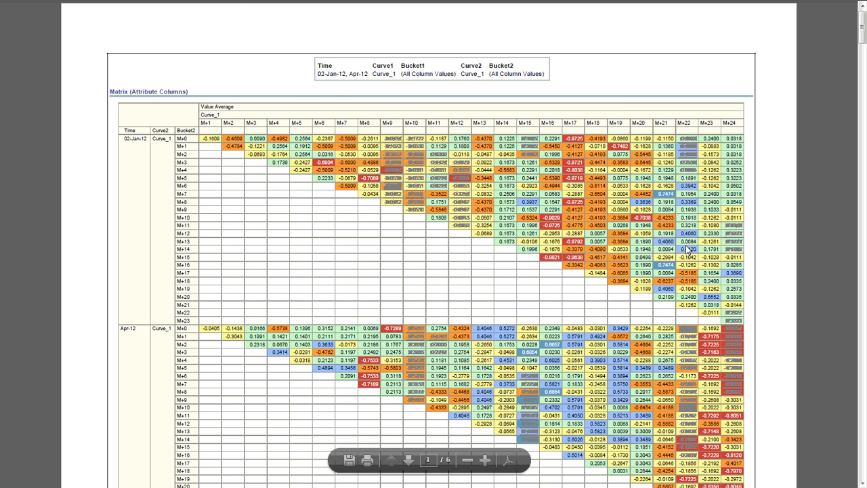
{"action": "scroll", "coordinate": [603, 263], "scroll_direction": "down", "scroll_amount": 2}
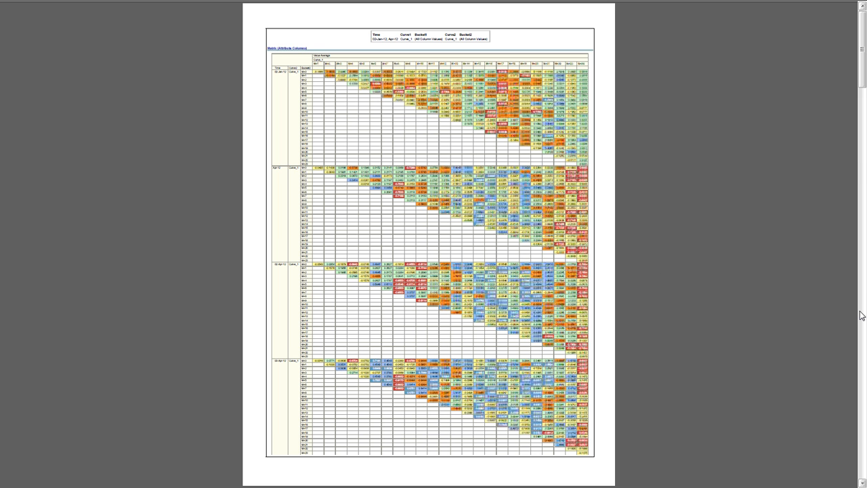
{"action": "scroll", "coordinate": [650, 194], "scroll_direction": "down", "scroll_amount": 5}
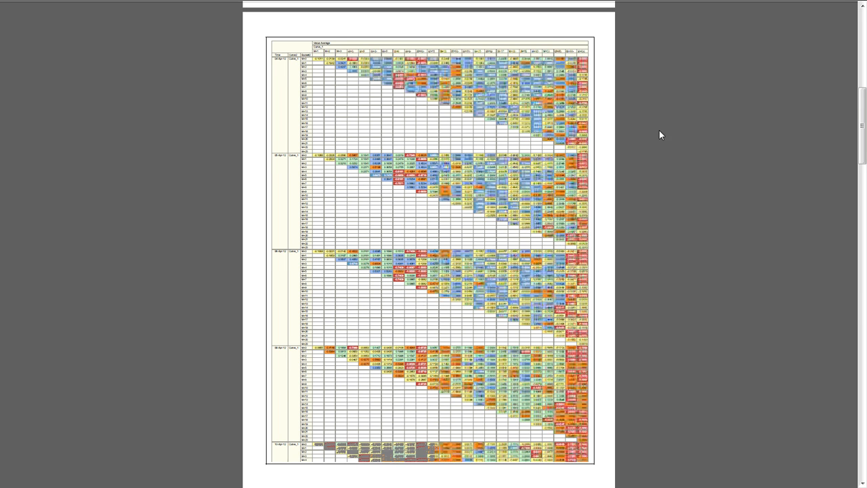
{"action": "mouse_move", "coordinate": [277, 14]}
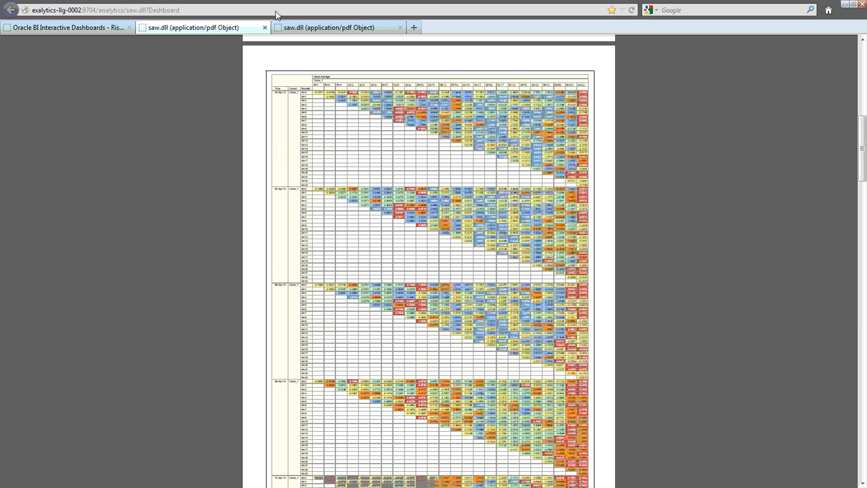
{"action": "left_click", "coordinate": [85, 29]}
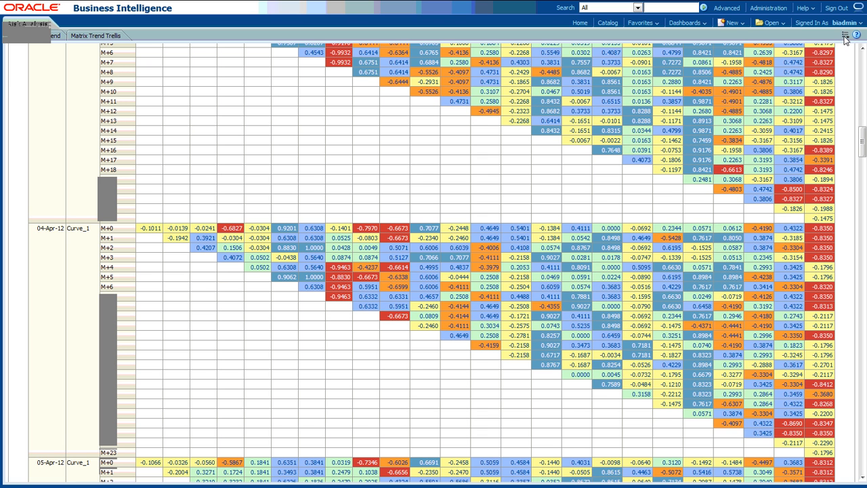
View the saved customizations that can be applied to the dashboard page
{"action": "left_click", "coordinate": [845, 36]}
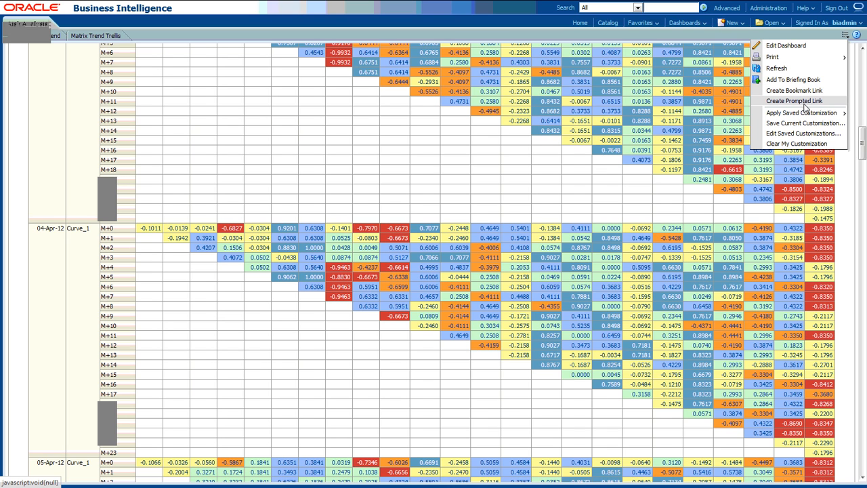
{"action": "mouse_move", "coordinate": [803, 112]}
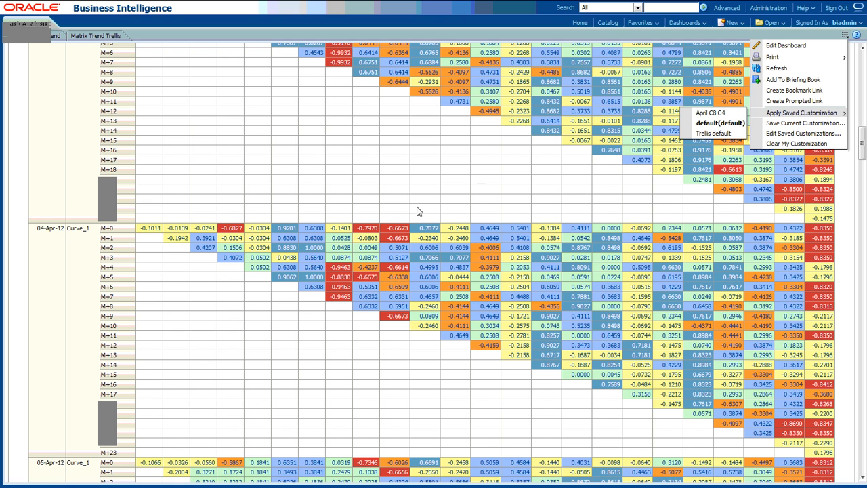
Drill from the 02-Jan-12 matrix cell at column M+8 and row M+5 to its curve trend
{"action": "left_click", "coordinate": [862, 116]}
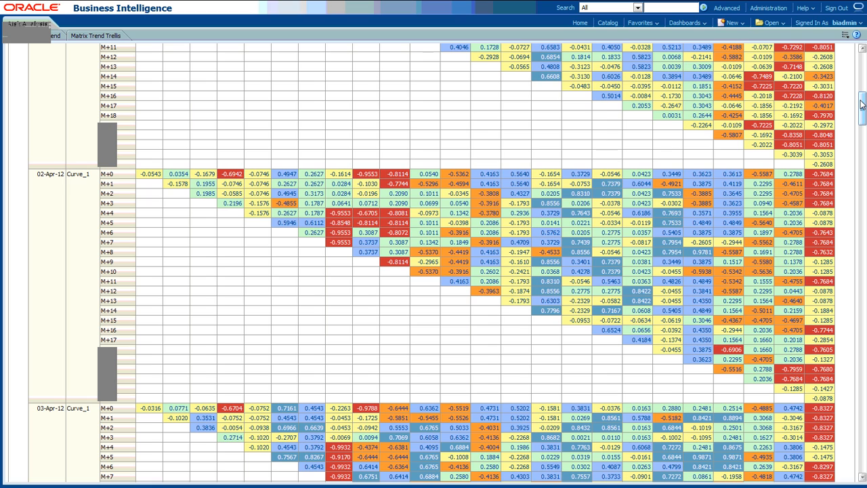
{"action": "left_click_drag", "start_coordinate": [861, 104], "coordinate": [861, 65]}
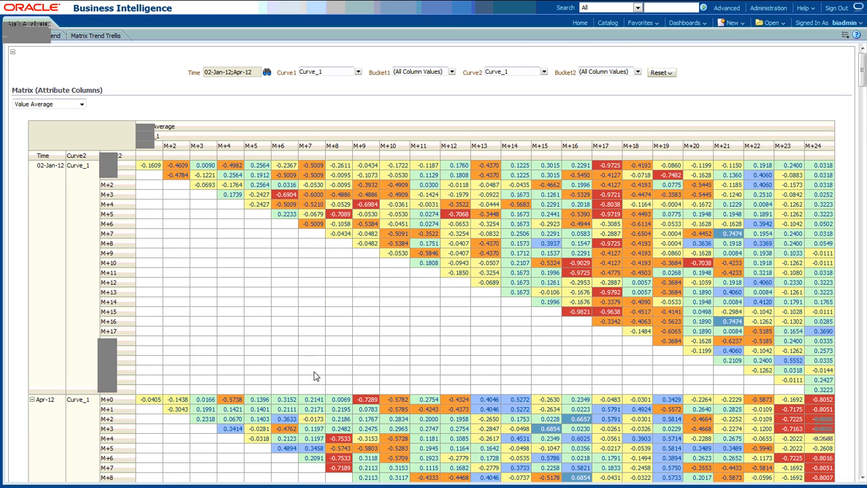
{"action": "scroll", "coordinate": [357, 374], "scroll_direction": "down", "scroll_amount": 1}
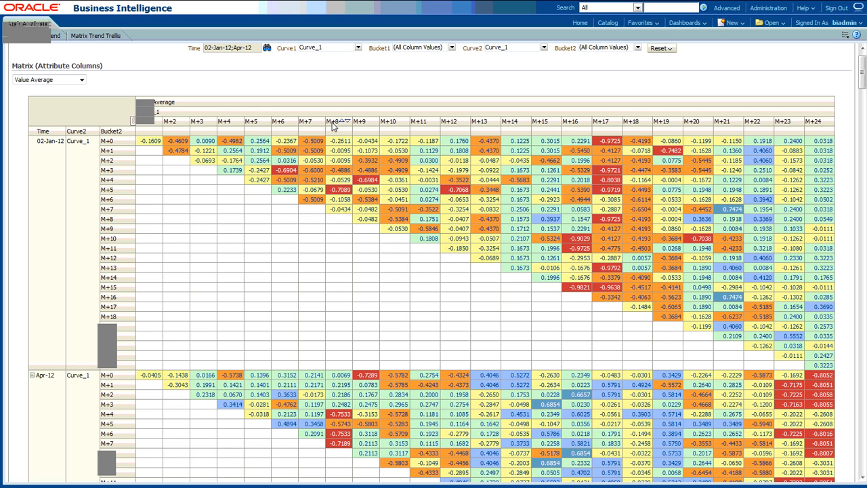
{"action": "left_click", "coordinate": [340, 193]}
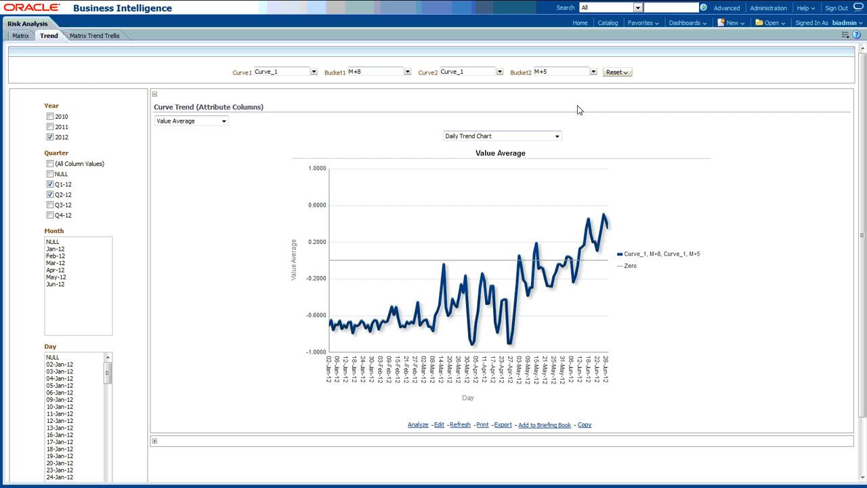
Add M+4 to the trend chart's Bucket2 filter alongside M+5 and apply it
{"action": "left_click", "coordinate": [594, 72]}
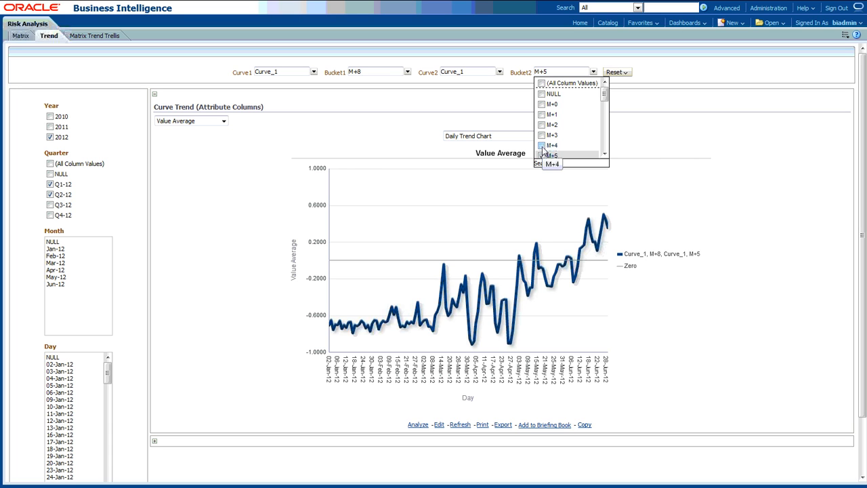
{"action": "left_click", "coordinate": [542, 146]}
{"action": "left_click", "coordinate": [661, 135]}
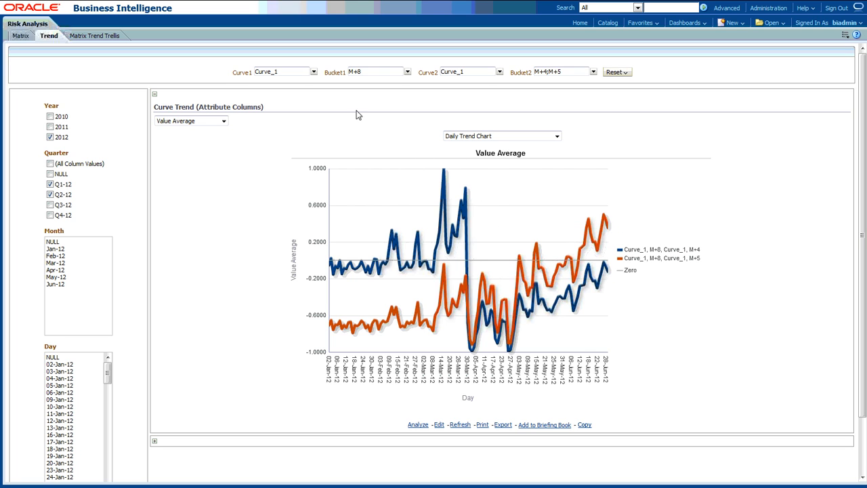
Set the trend chart's Curve1 filter to Curve_8 only and apply it
{"action": "left_click", "coordinate": [313, 72]}
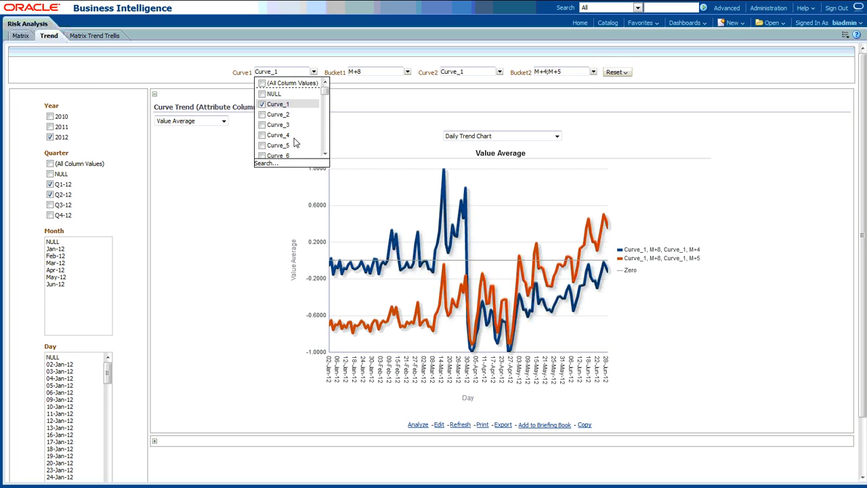
{"action": "left_click", "coordinate": [268, 105]}
{"action": "scroll", "coordinate": [281, 136], "scroll_direction": "down", "scroll_amount": 1}
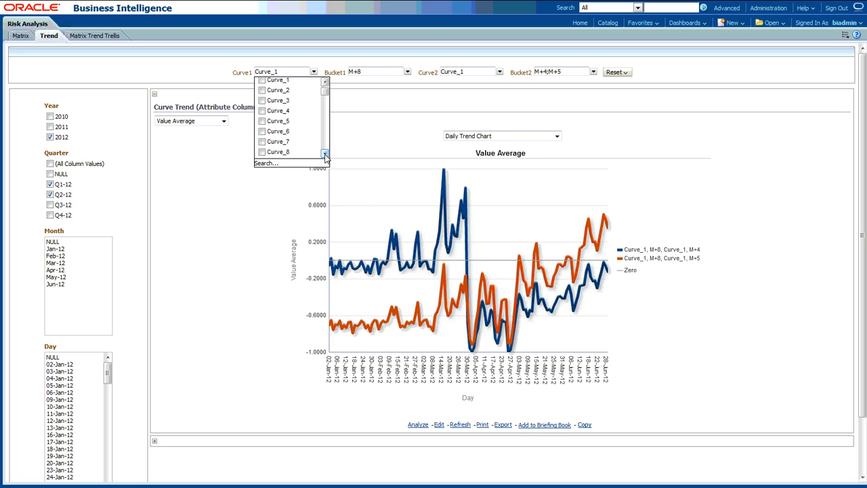
{"action": "left_click", "coordinate": [263, 152]}
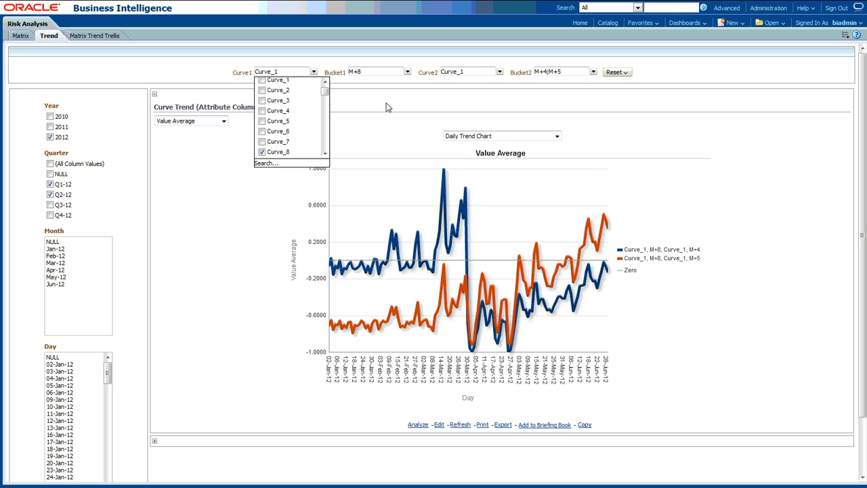
{"action": "left_click", "coordinate": [499, 73]}
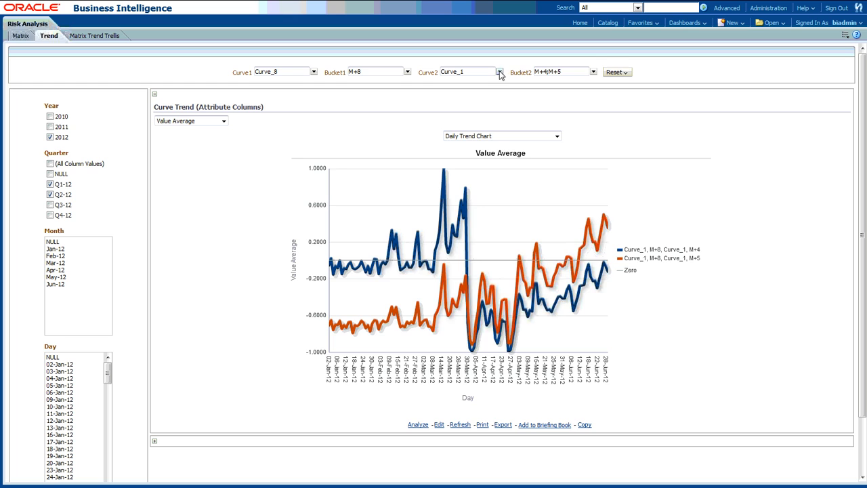
Set the trend chart's Curve2 filter to Curve_4 only and apply it
{"action": "left_click", "coordinate": [499, 72]}
{"action": "left_click", "coordinate": [449, 104]}
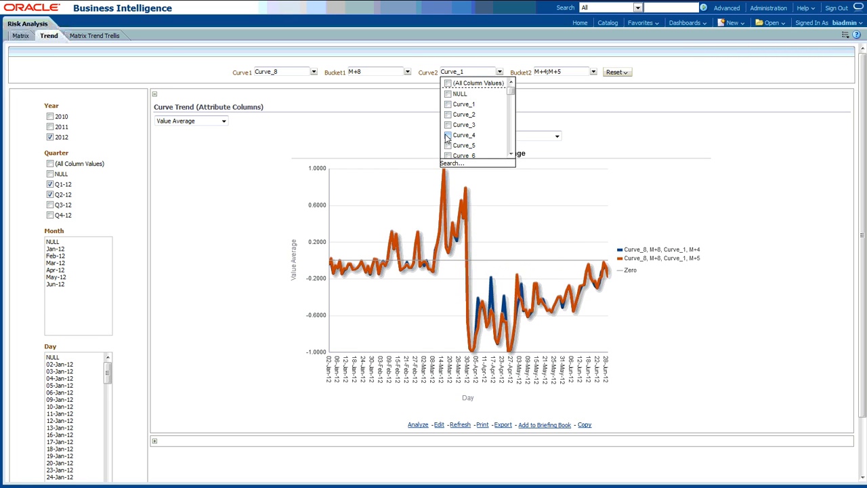
{"action": "left_click", "coordinate": [447, 135]}
{"action": "left_click", "coordinate": [542, 103]}
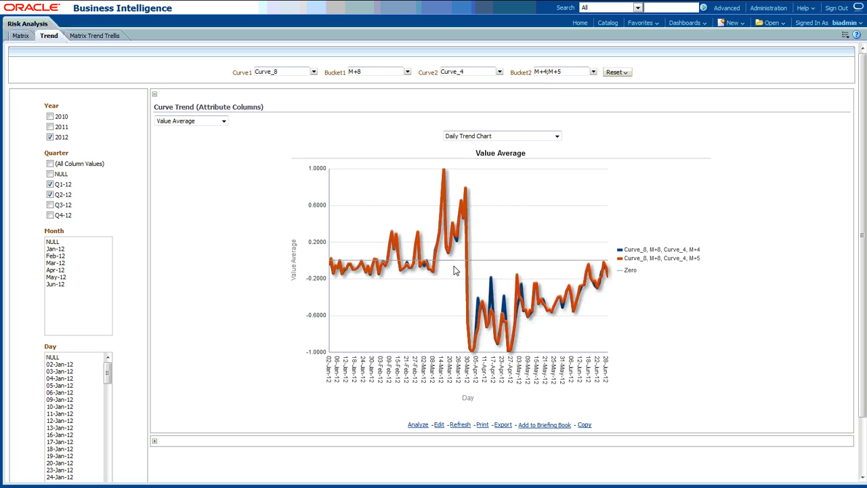
Add Q3-12 and Q4-12 to the trend chart's Quarter filter, and remove both quarters again
{"action": "mouse_move", "coordinate": [356, 270]}
{"action": "left_click", "coordinate": [49, 195]}
{"action": "left_click", "coordinate": [49, 195]}
{"action": "left_click", "coordinate": [49, 205]}
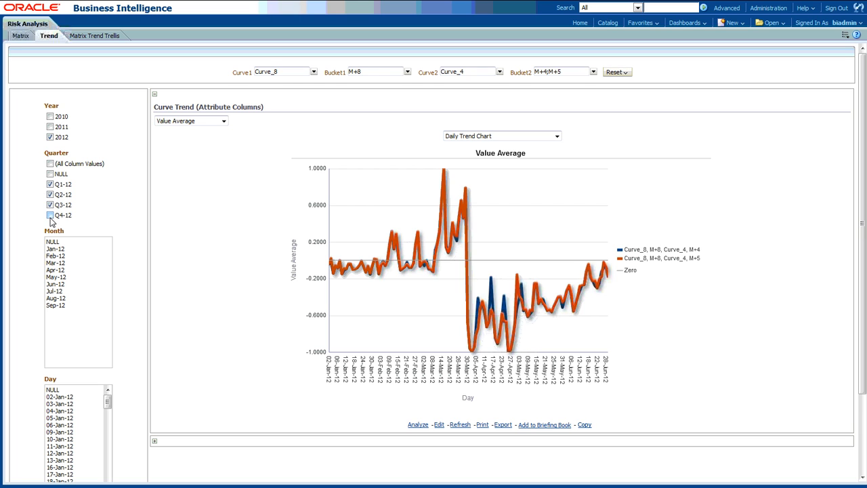
{"action": "left_click", "coordinate": [49, 216]}
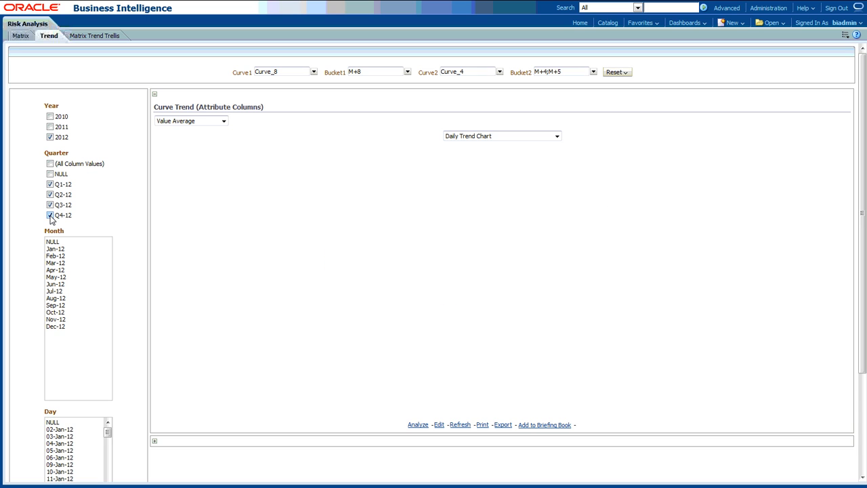
{"action": "left_click", "coordinate": [50, 137]}
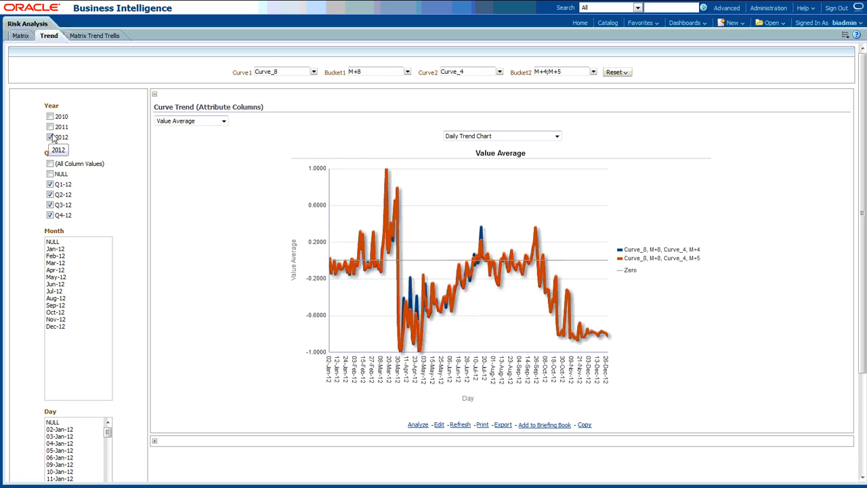
{"action": "left_click", "coordinate": [50, 215]}
{"action": "left_click", "coordinate": [50, 204]}
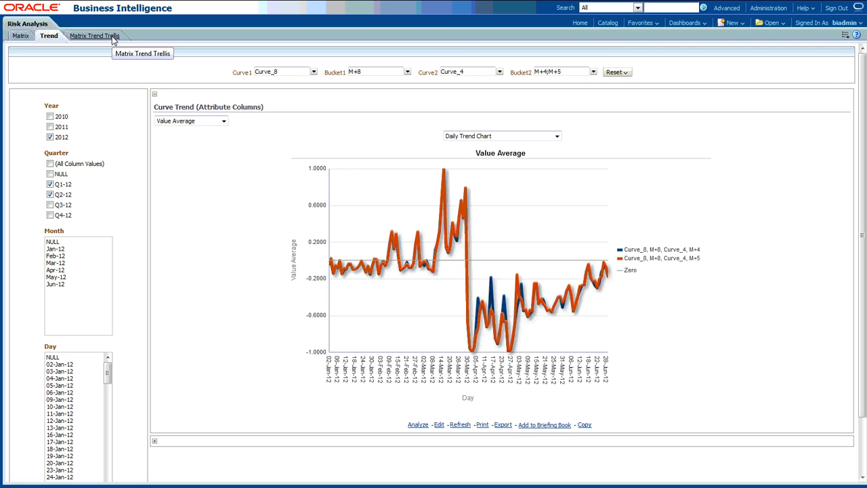
Open the Matrix Trend Trellis page and filter its quarters to Q1-12 and Q2-12
{"action": "key", "text": "alt+Tab"}
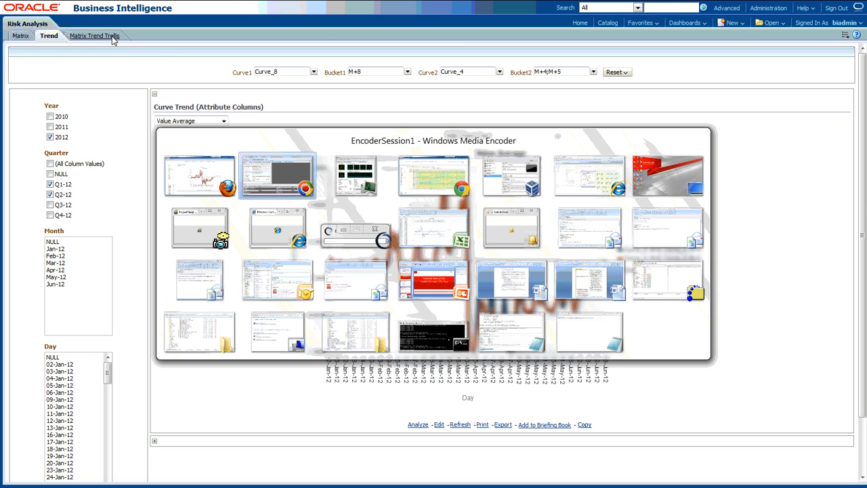
{"action": "left_click", "coordinate": [95, 36]}
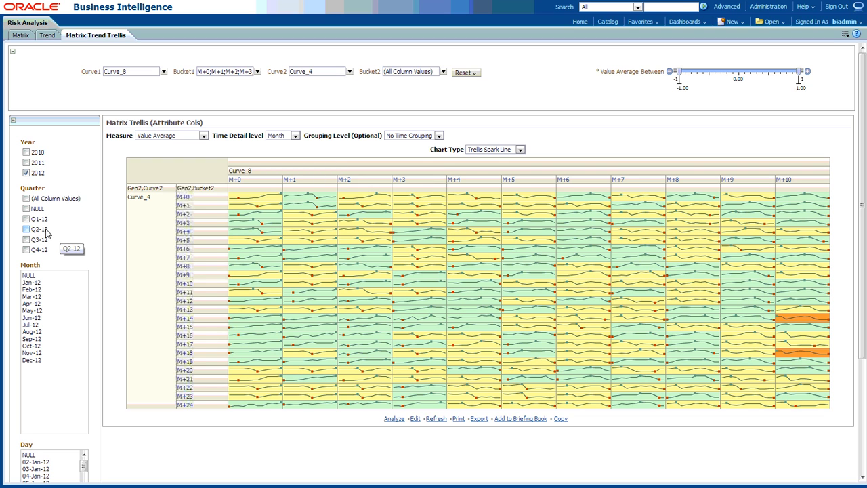
{"action": "left_click", "coordinate": [26, 219]}
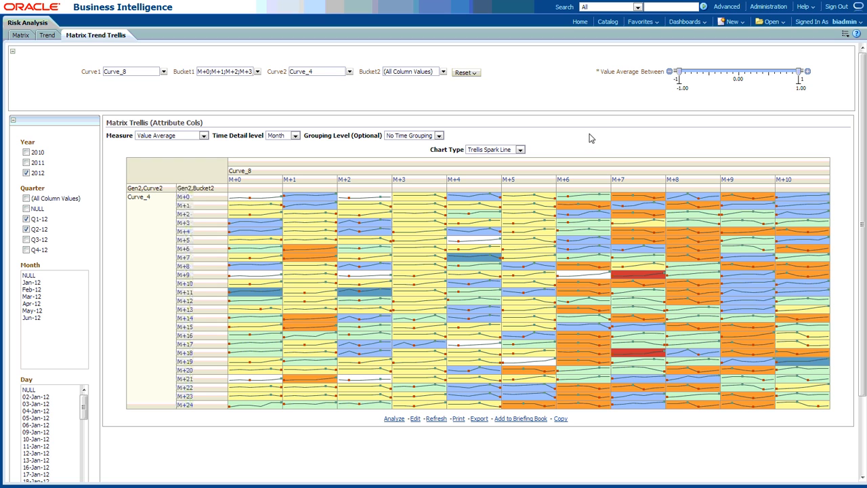
Set the trellis's time detail level to Day and its chart type to Full Trellis Area
{"action": "left_click", "coordinate": [294, 136]}
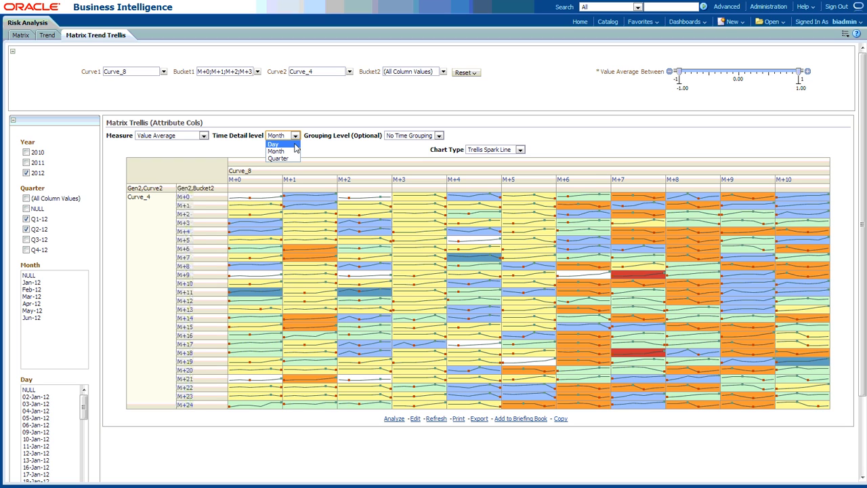
{"action": "left_click", "coordinate": [296, 145]}
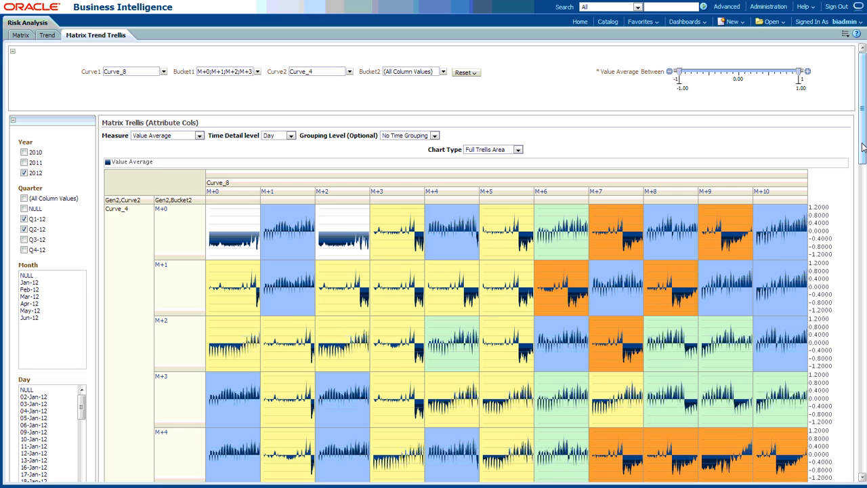
Examine the daily trellis charts across the buckets and compare them with the single Curve Trend chart
{"action": "left_click_drag", "start_coordinate": [864, 146], "coordinate": [864, 173]}
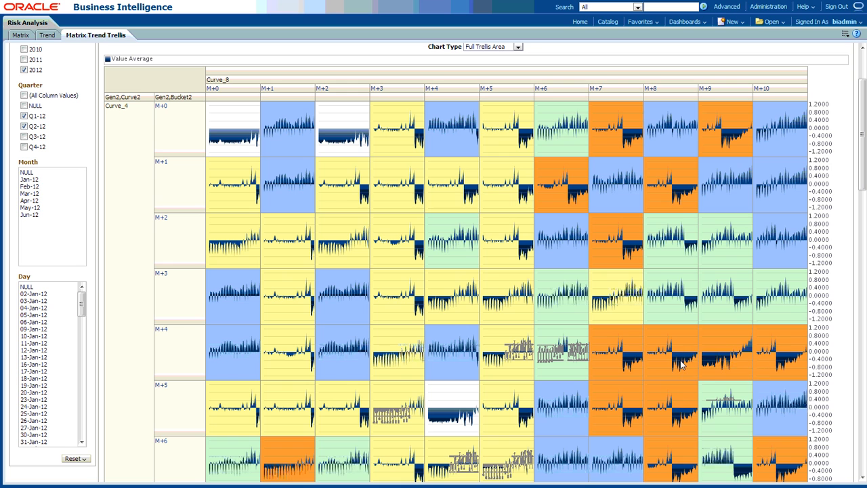
{"action": "key", "text": "alt+Tab"}
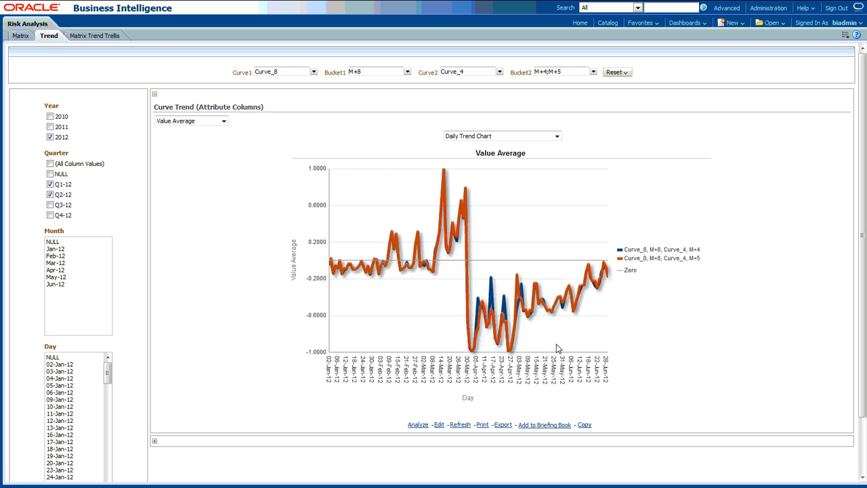
{"action": "key", "text": "alt+Tab"}
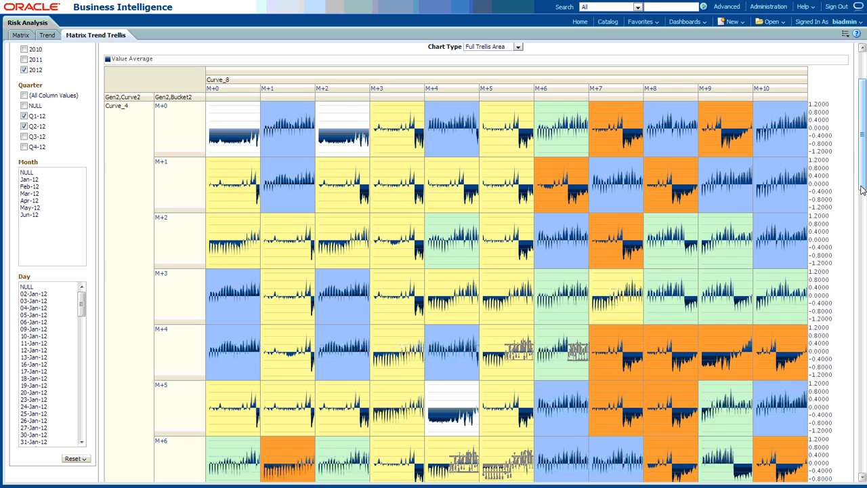
{"action": "scroll", "coordinate": [863, 179], "scroll_direction": "down", "scroll_amount": 3}
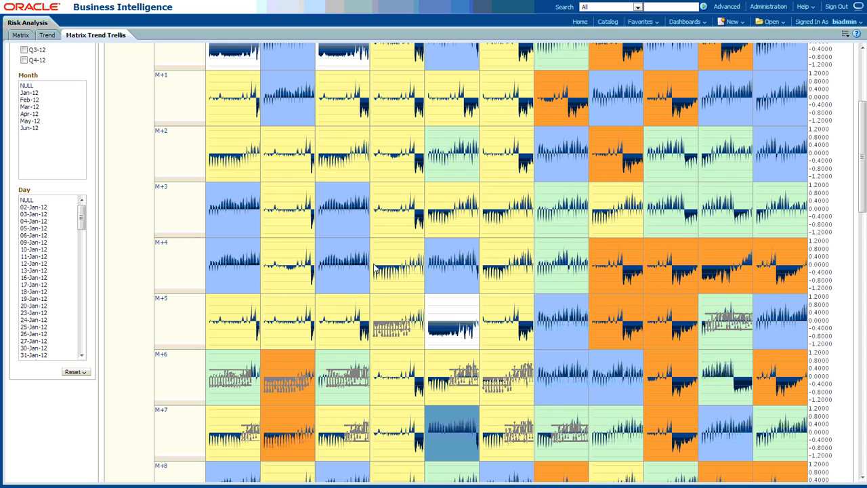
{"action": "left_click_drag", "start_coordinate": [862, 187], "coordinate": [861, 241]}
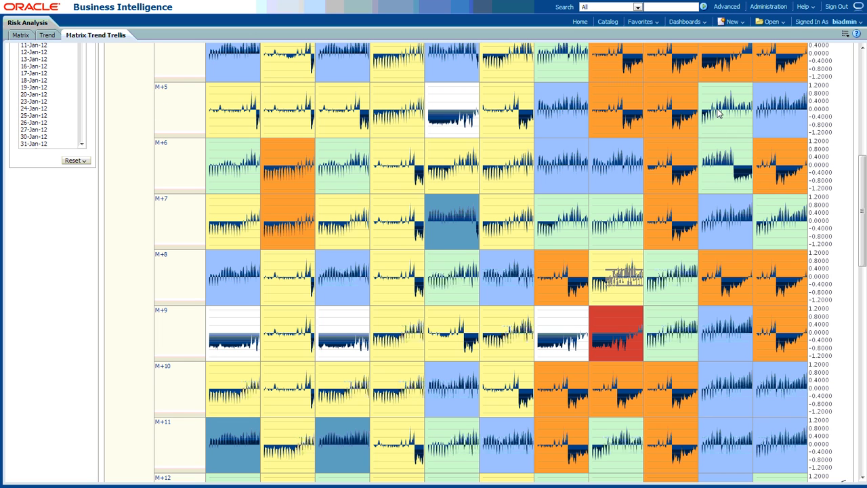
Restrict the trellis's Bucket2 filter to M+5, M+6, M+7, M+8, M+9 and M+10, and apply it
{"action": "scroll", "coordinate": [685, 380], "scroll_direction": "up", "scroll_amount": 8}
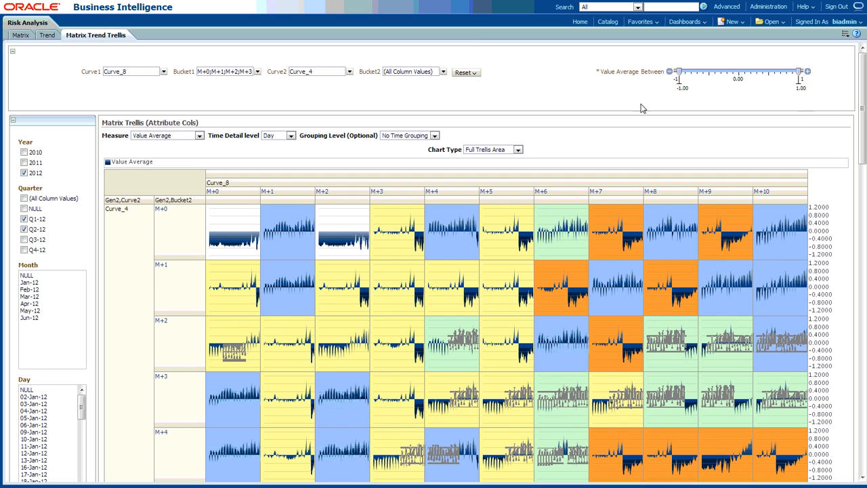
{"action": "left_click", "coordinate": [443, 71]}
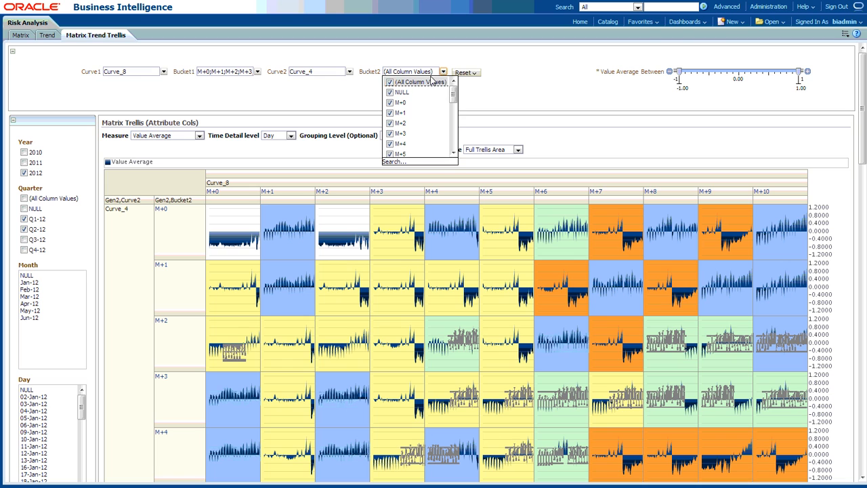
{"action": "left_click", "coordinate": [390, 83]}
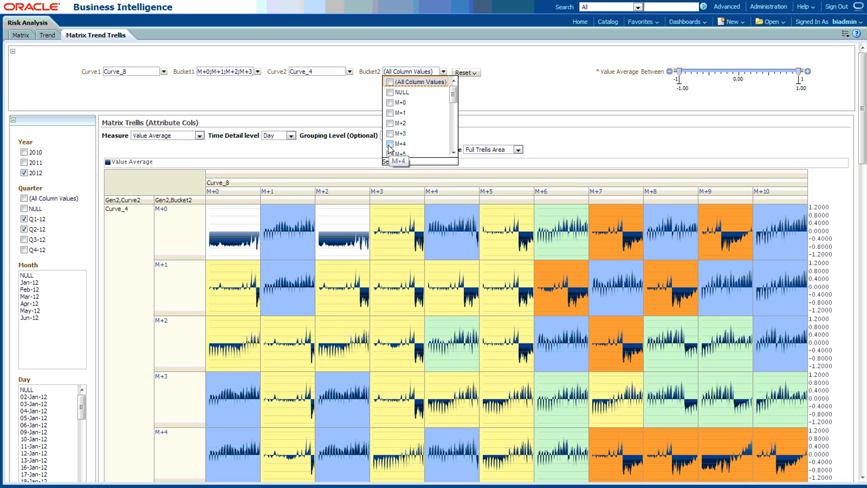
{"action": "left_click", "coordinate": [390, 155]}
{"action": "scroll", "coordinate": [396, 148], "scroll_direction": "down", "scroll_amount": 2}
{"action": "left_click", "coordinate": [390, 110]}
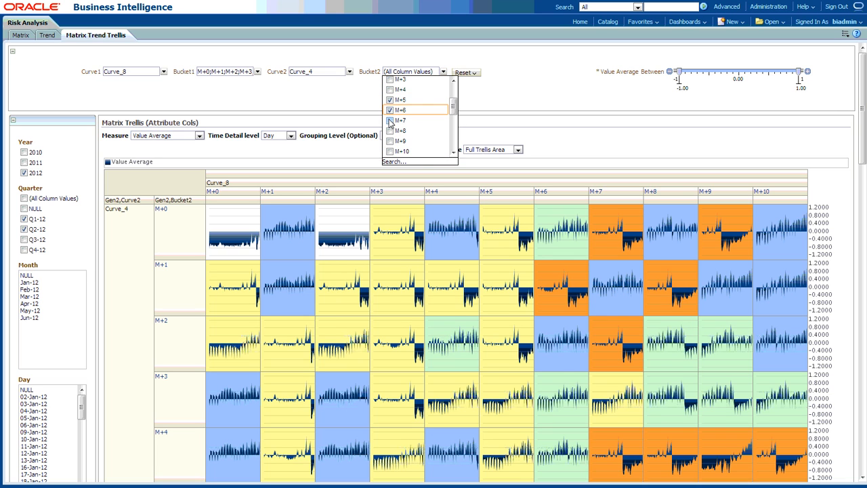
{"action": "left_click", "coordinate": [390, 121]}
{"action": "left_click", "coordinate": [389, 131]}
{"action": "left_click", "coordinate": [390, 141]}
{"action": "left_click", "coordinate": [390, 151]}
{"action": "left_click", "coordinate": [506, 121]}
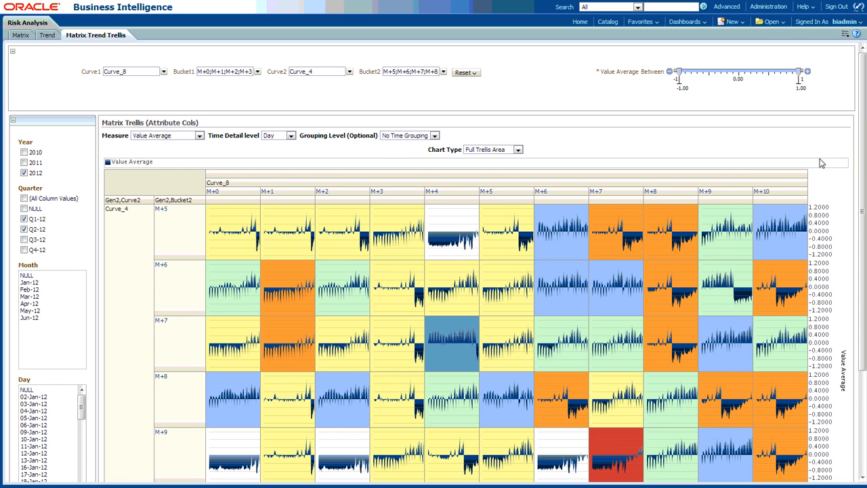
Create a calculated item labelled "Avg M6 M9" from the Bucket2 rows M+6 and M+9, using the Average function
{"action": "left_click_drag", "start_coordinate": [863, 156], "coordinate": [864, 232]}
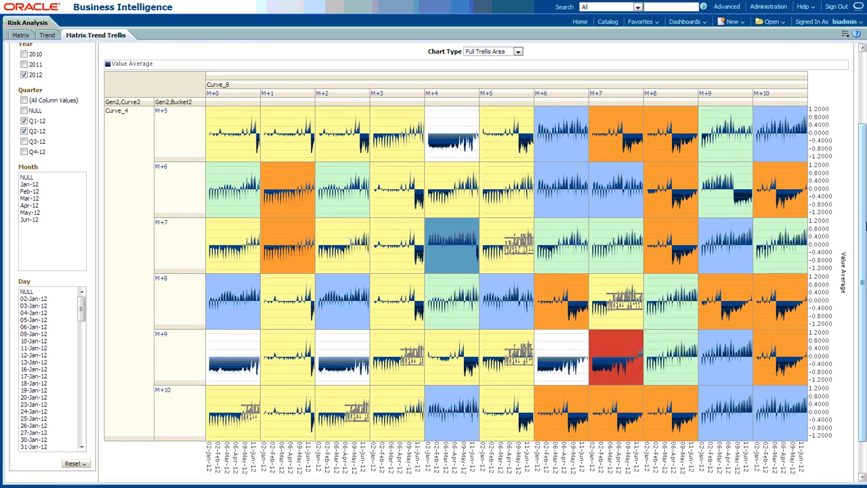
{"action": "mouse_move", "coordinate": [586, 142]}
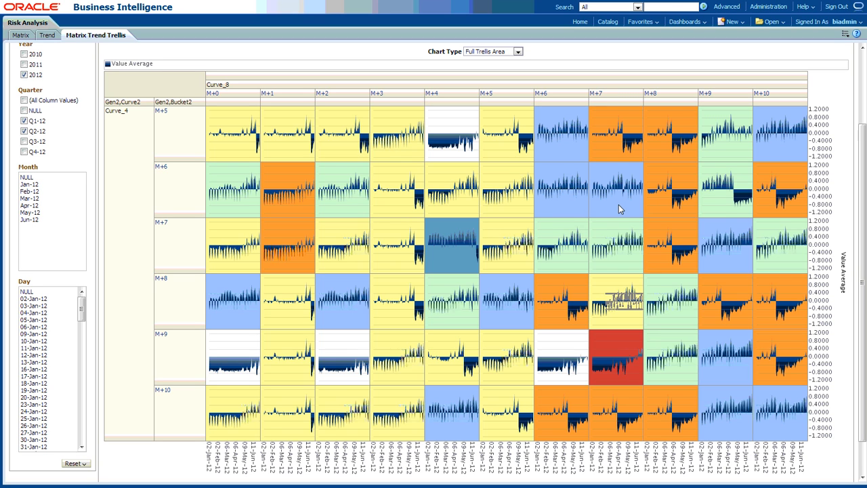
{"action": "left_click", "coordinate": [174, 191]}
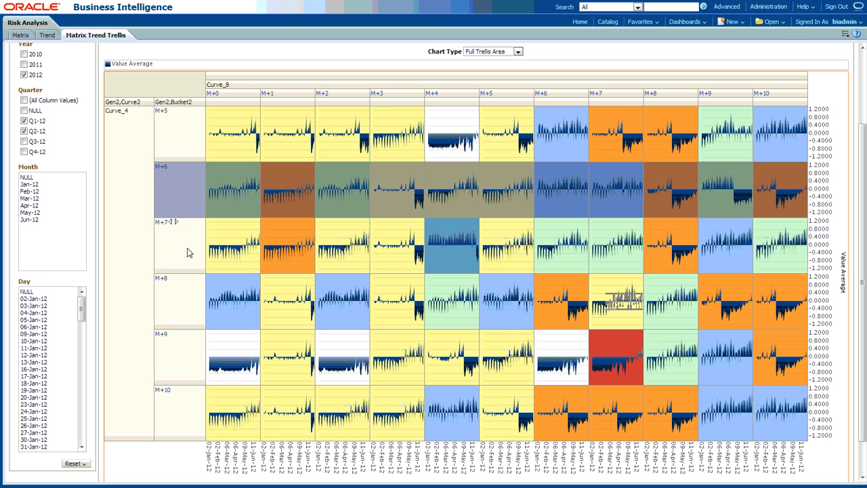
{"action": "left_click", "coordinate": [174, 358], "text": "ctrl"}
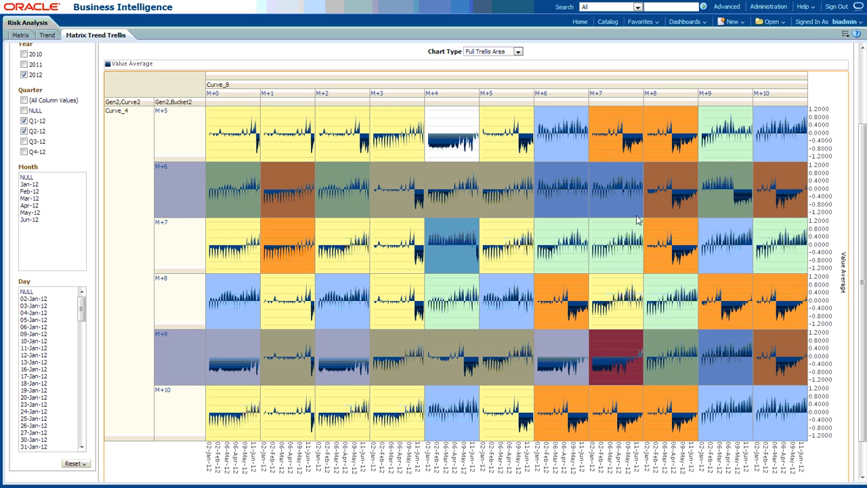
{"action": "mouse_move", "coordinate": [618, 189]}
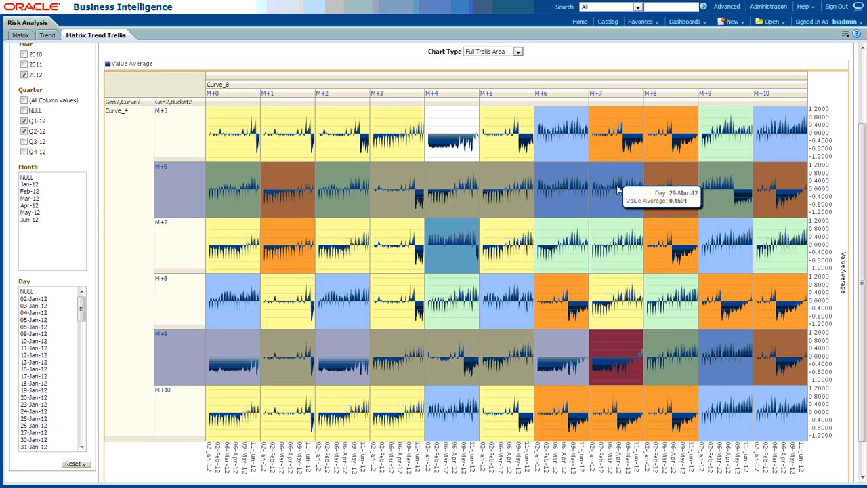
{"action": "mouse_move", "coordinate": [613, 363]}
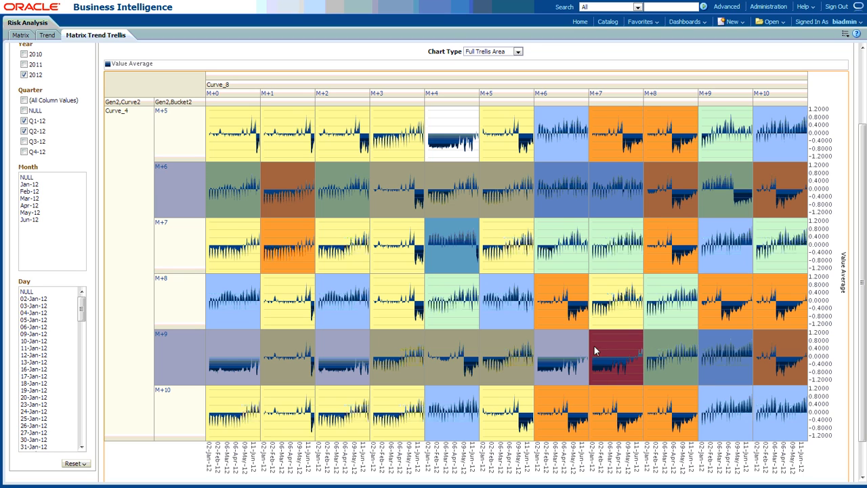
{"action": "right_click", "coordinate": [162, 186]}
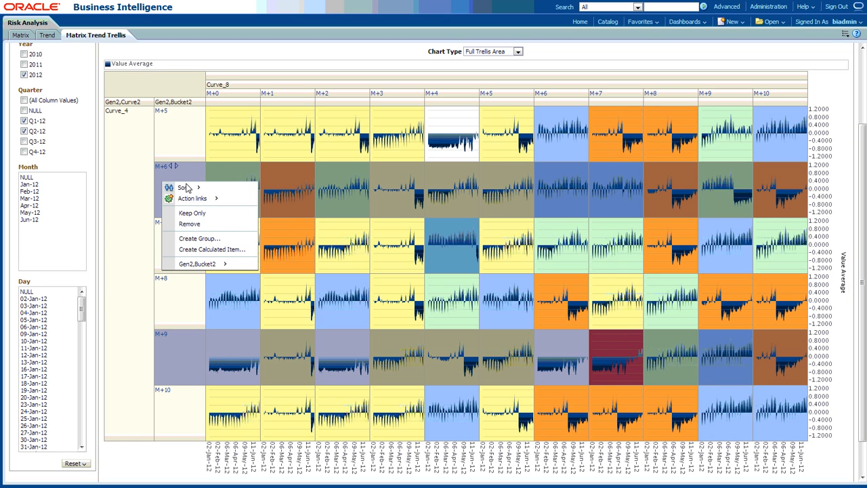
{"action": "left_click", "coordinate": [211, 250]}
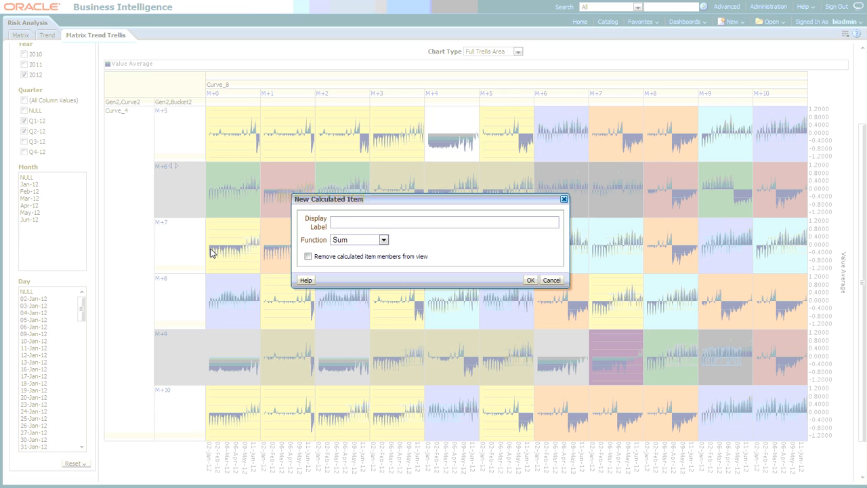
{"action": "left_click", "coordinate": [344, 223]}
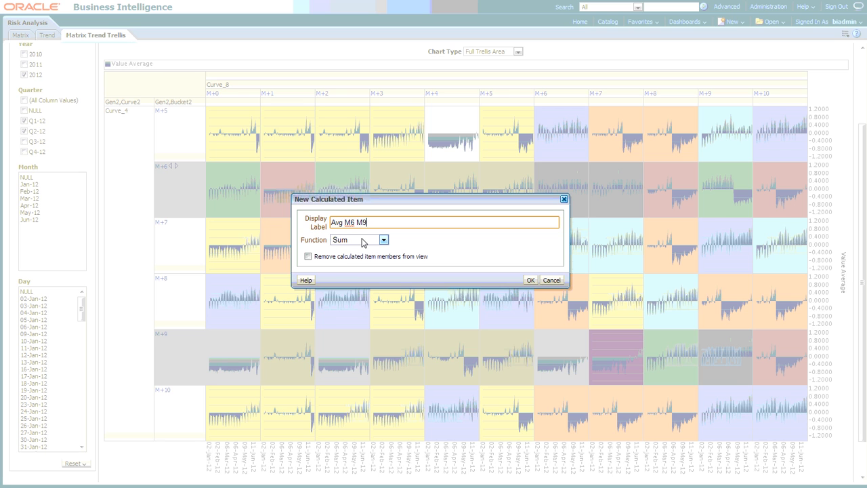
{"action": "left_click", "coordinate": [363, 241]}
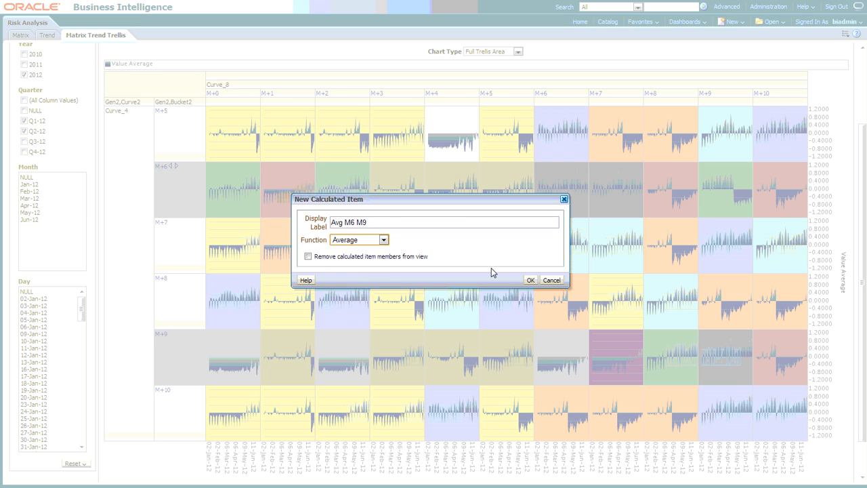
{"action": "left_click", "coordinate": [530, 280]}
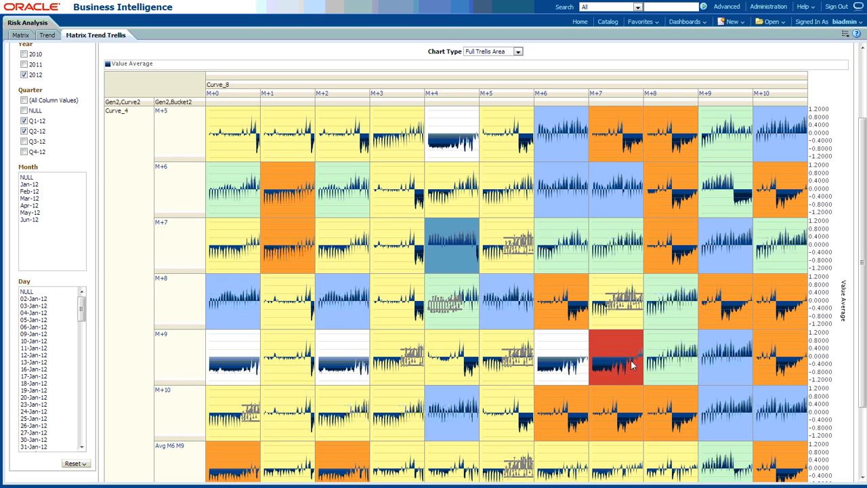
Add another calculated item labelled "Avg M5 M9" that averages the Bucket2 rows M+5 and M+9
{"action": "scroll", "coordinate": [864, 291], "scroll_direction": "down", "scroll_amount": 1}
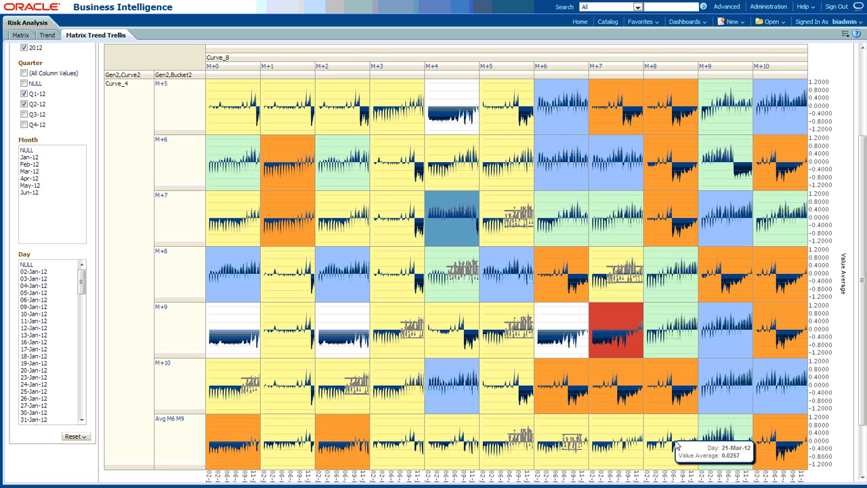
{"action": "mouse_move", "coordinate": [393, 448]}
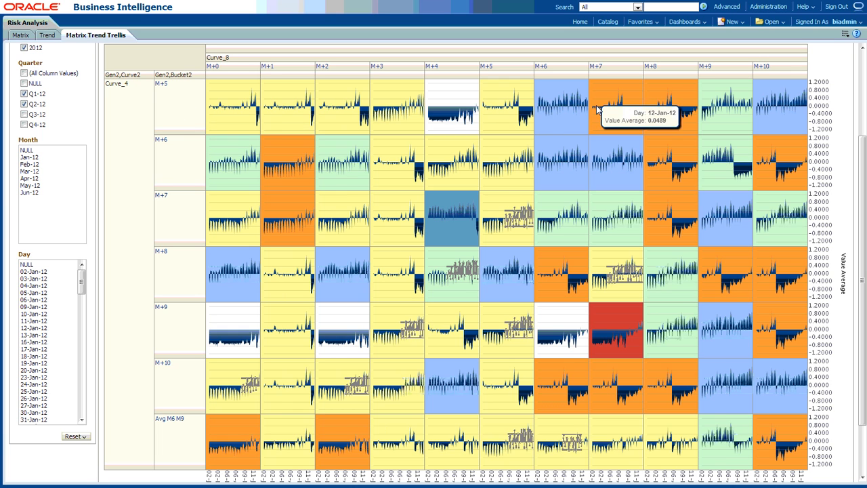
{"action": "left_click", "coordinate": [183, 116]}
{"action": "right_click", "coordinate": [172, 327]}
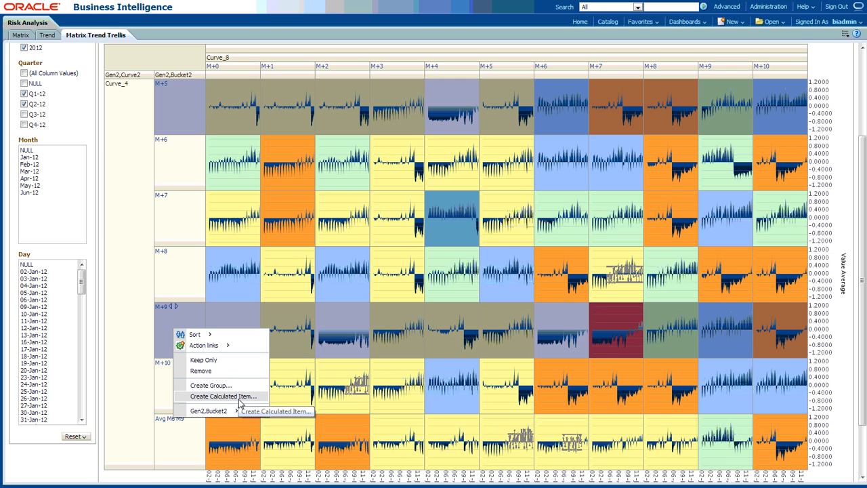
{"action": "left_click", "coordinate": [238, 400]}
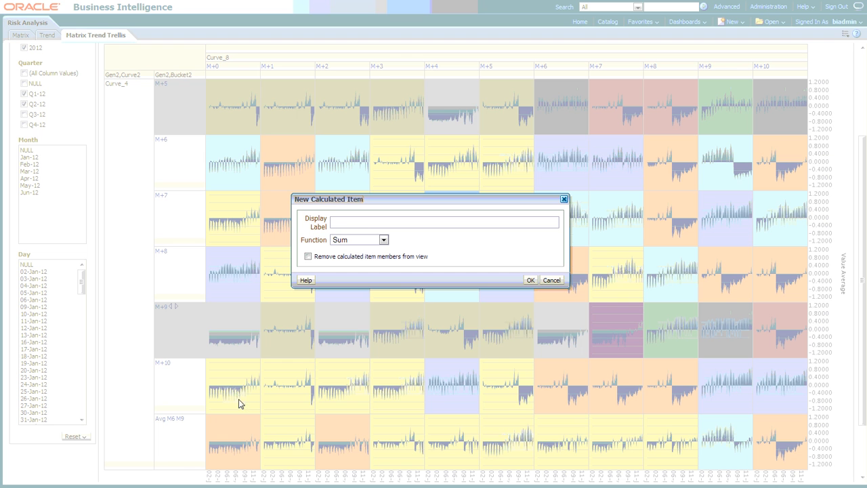
{"action": "left_click", "coordinate": [361, 228]}
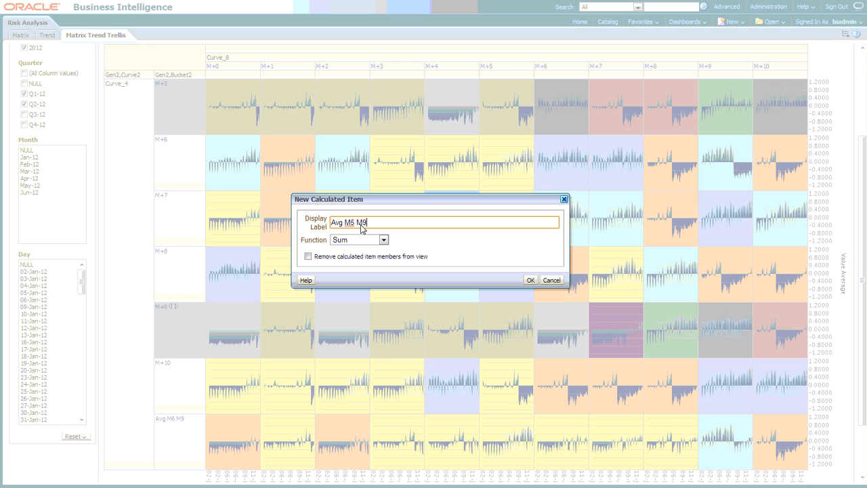
{"action": "left_click", "coordinate": [359, 241]}
{"action": "left_click", "coordinate": [360, 277]}
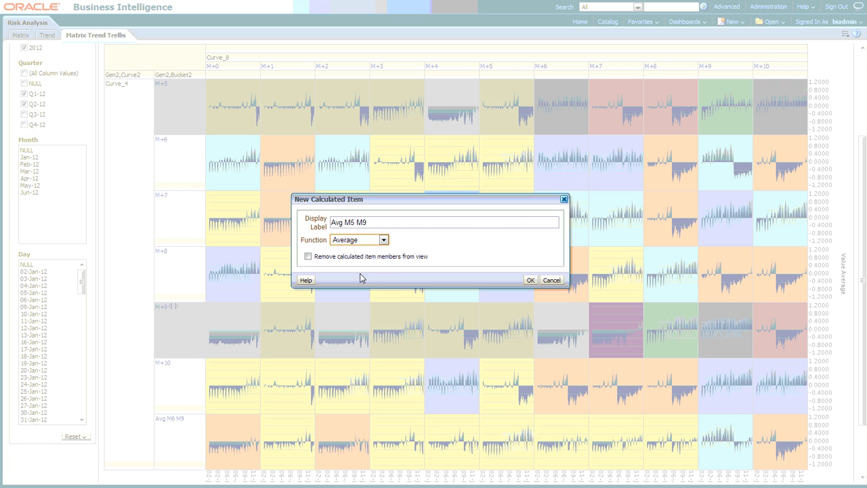
{"action": "left_click", "coordinate": [530, 280]}
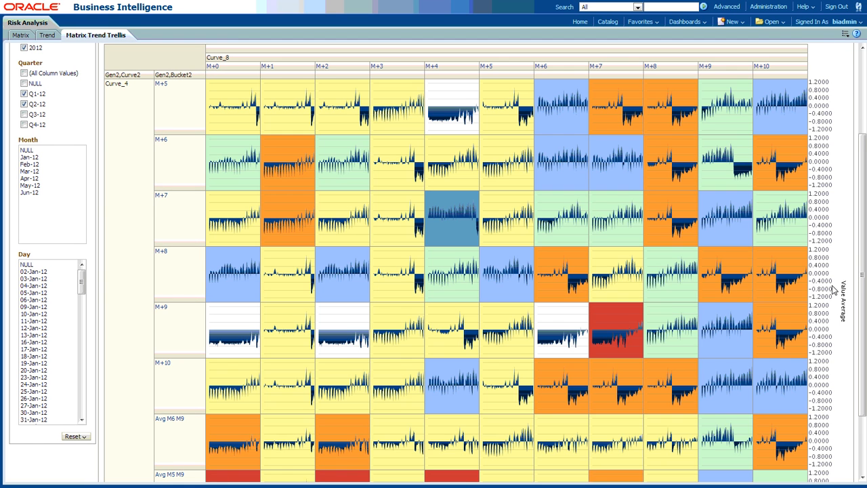
Set the trellis's time detail level to Month and its chart type to Full Trellis Bubble
{"action": "scroll", "coordinate": [814, 307], "scroll_direction": "down", "scroll_amount": 1}
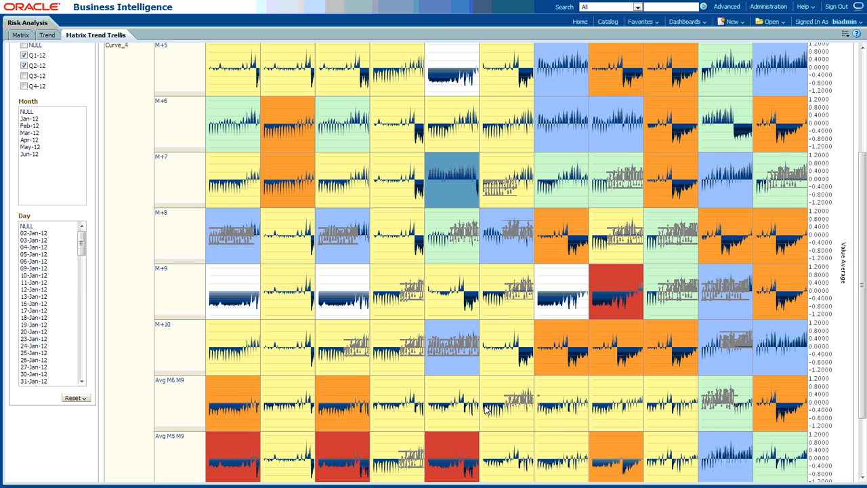
{"action": "left_click_drag", "start_coordinate": [863, 255], "coordinate": [860, 157]}
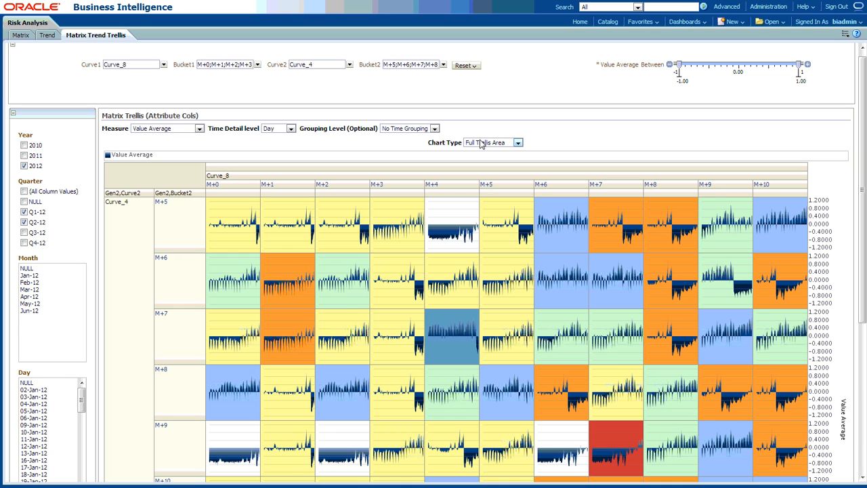
{"action": "left_click", "coordinate": [289, 129]}
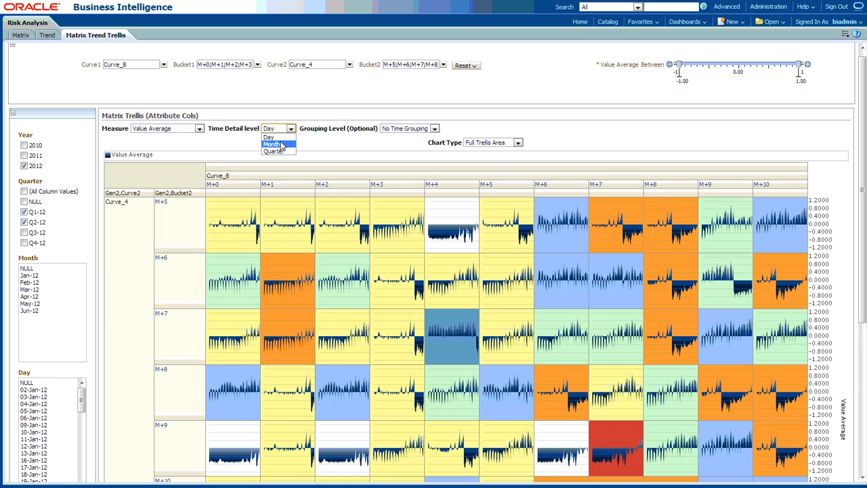
{"action": "left_click", "coordinate": [281, 145]}
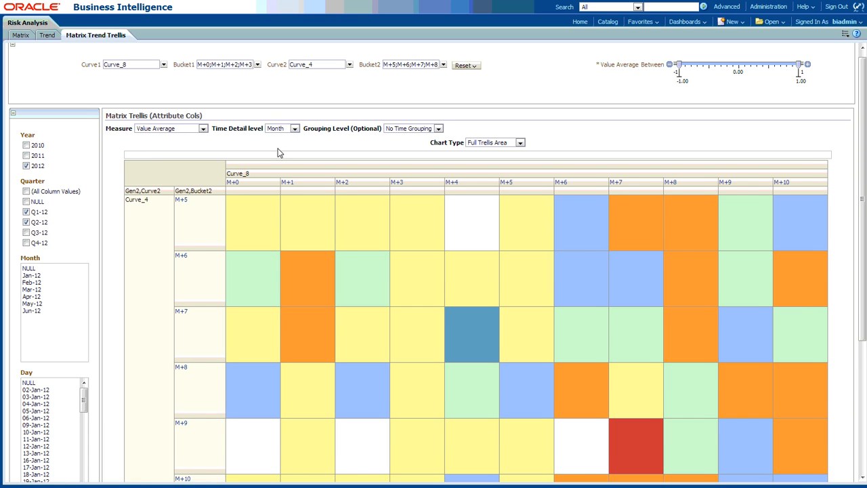
{"action": "scroll", "coordinate": [864, 168], "scroll_direction": "down", "scroll_amount": 5}
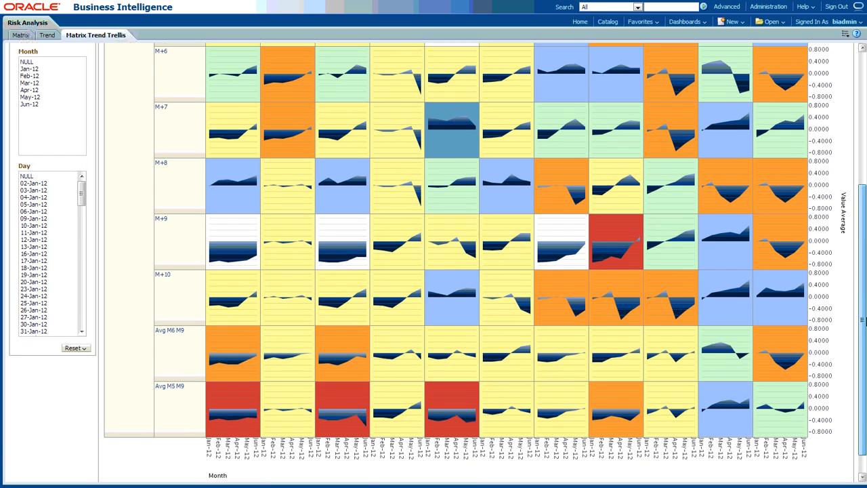
{"action": "scroll", "coordinate": [858, 350], "scroll_direction": "up", "scroll_amount": 4}
{"action": "left_click", "coordinate": [516, 84]}
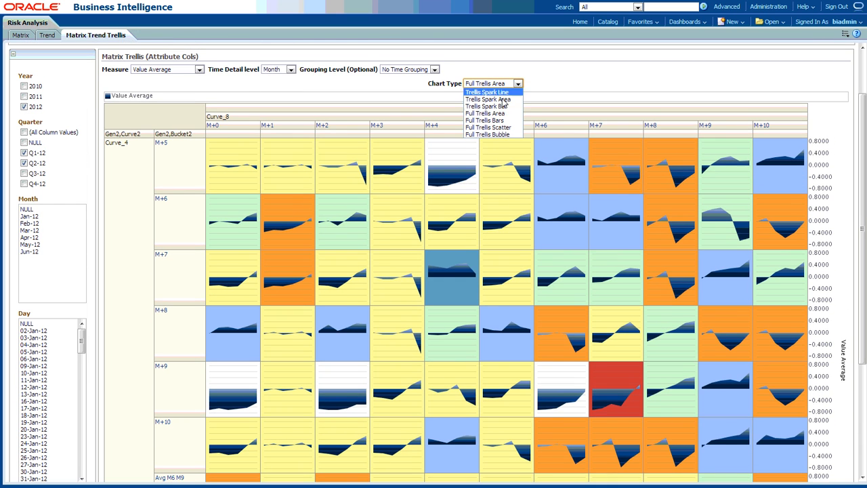
{"action": "left_click", "coordinate": [496, 135]}
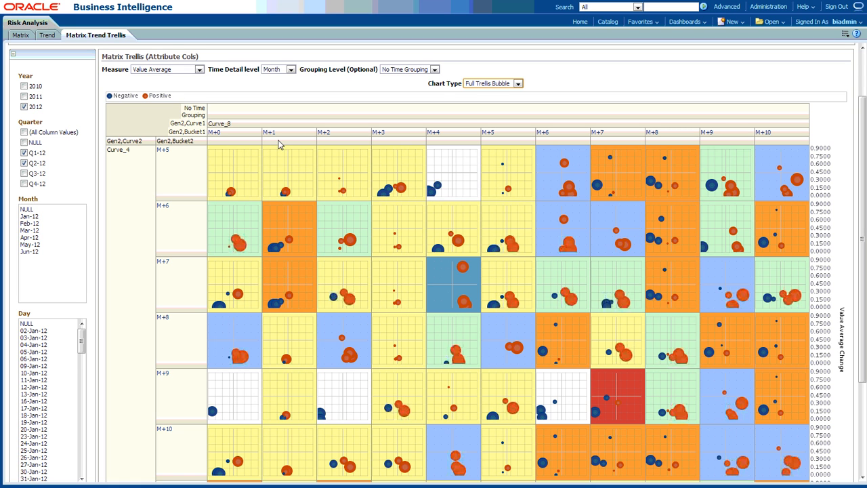
Examine the monthly bubble charts across the buckets, including the details of a negative-correlation bubble in row M+5, column M+8
{"action": "scroll", "coordinate": [846, 229], "scroll_direction": "down", "scroll_amount": 3}
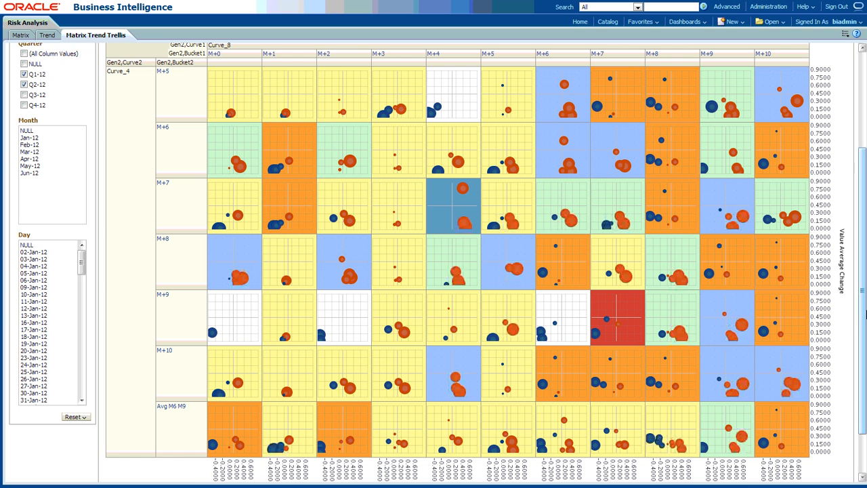
{"action": "scroll", "coordinate": [792, 368], "scroll_direction": "down", "scroll_amount": 2}
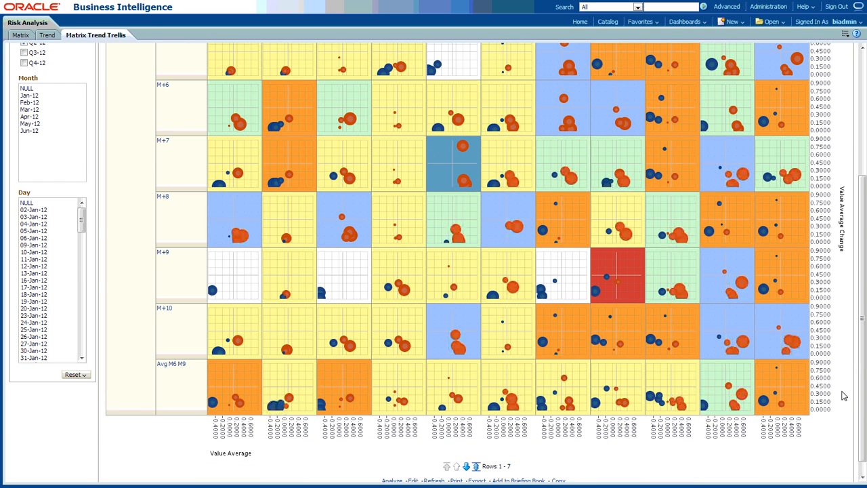
{"action": "scroll", "coordinate": [844, 395], "scroll_direction": "up", "scroll_amount": 4}
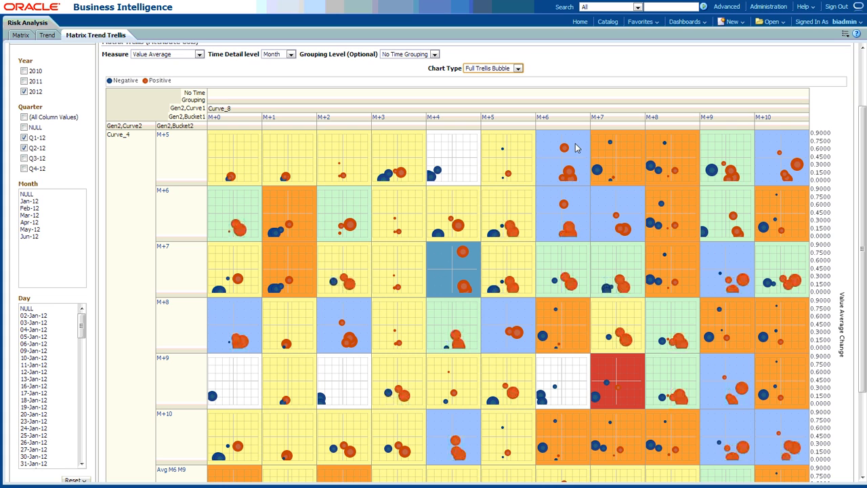
{"action": "mouse_move", "coordinate": [579, 162]}
{"action": "left_click_drag", "start_coordinate": [864, 259], "coordinate": [864, 308]}
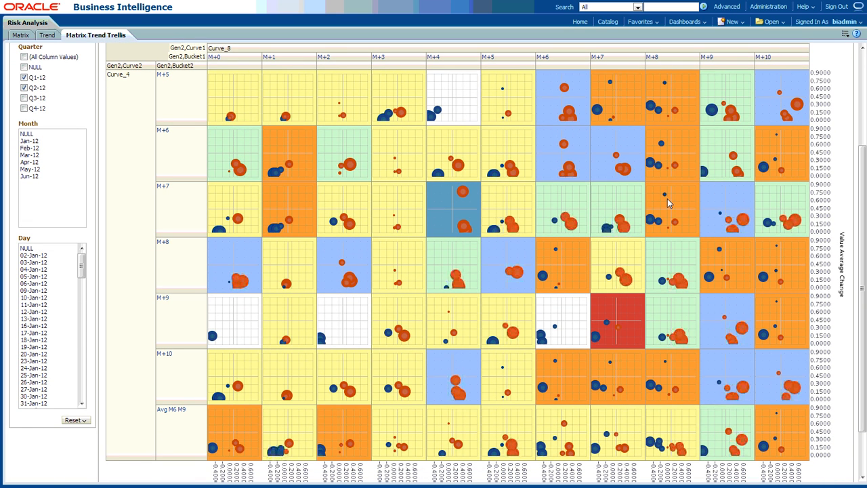
{"action": "mouse_move", "coordinate": [663, 85]}
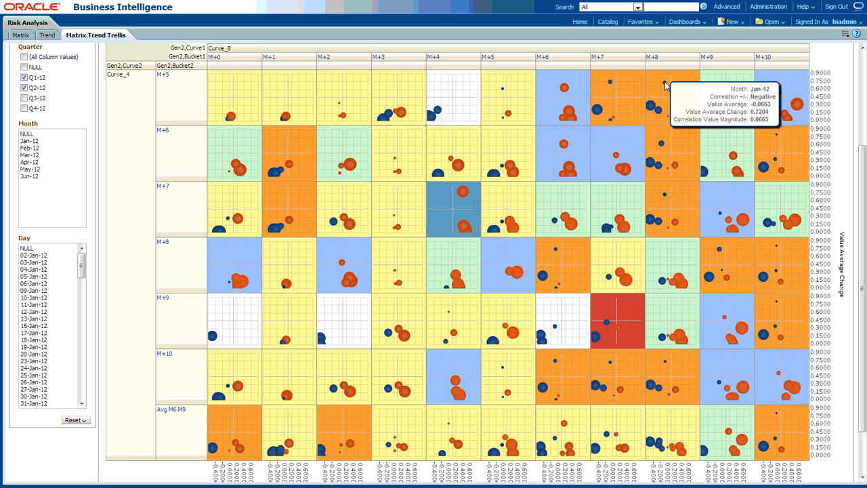
{"action": "mouse_move", "coordinate": [668, 120]}
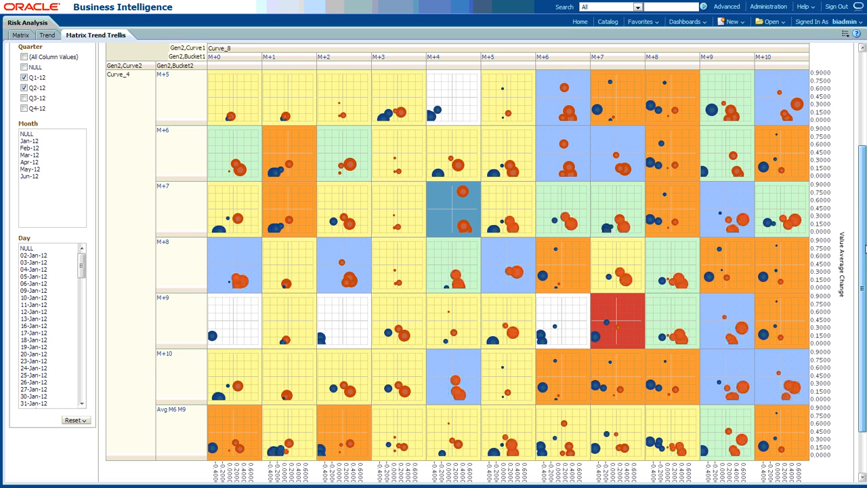
Open the list of available measures for the matrix trellis
{"action": "scroll", "coordinate": [860, 249], "scroll_direction": "up", "scroll_amount": 3}
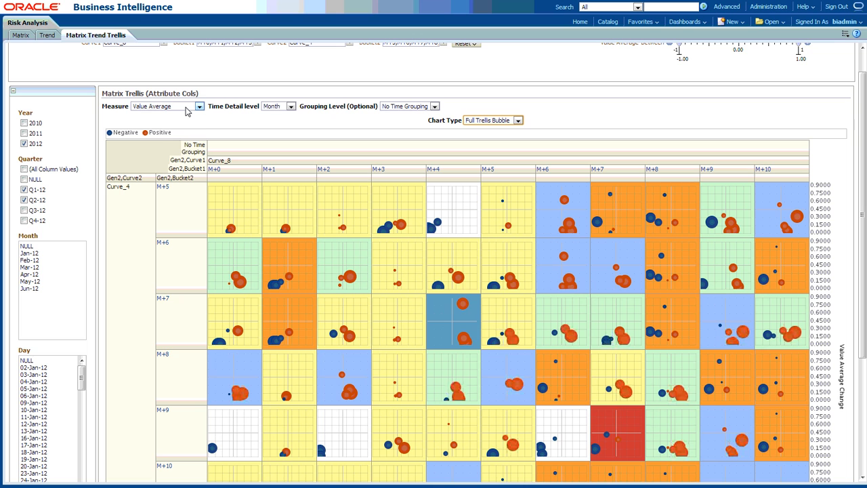
{"action": "left_click", "coordinate": [199, 107]}
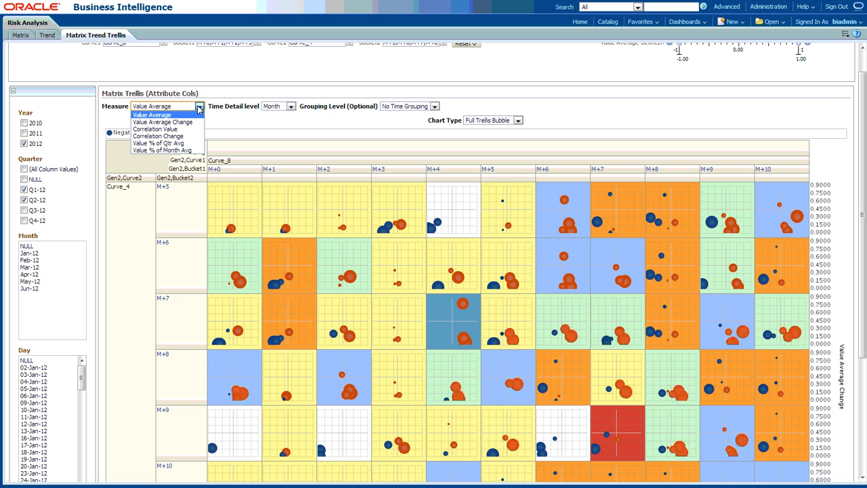